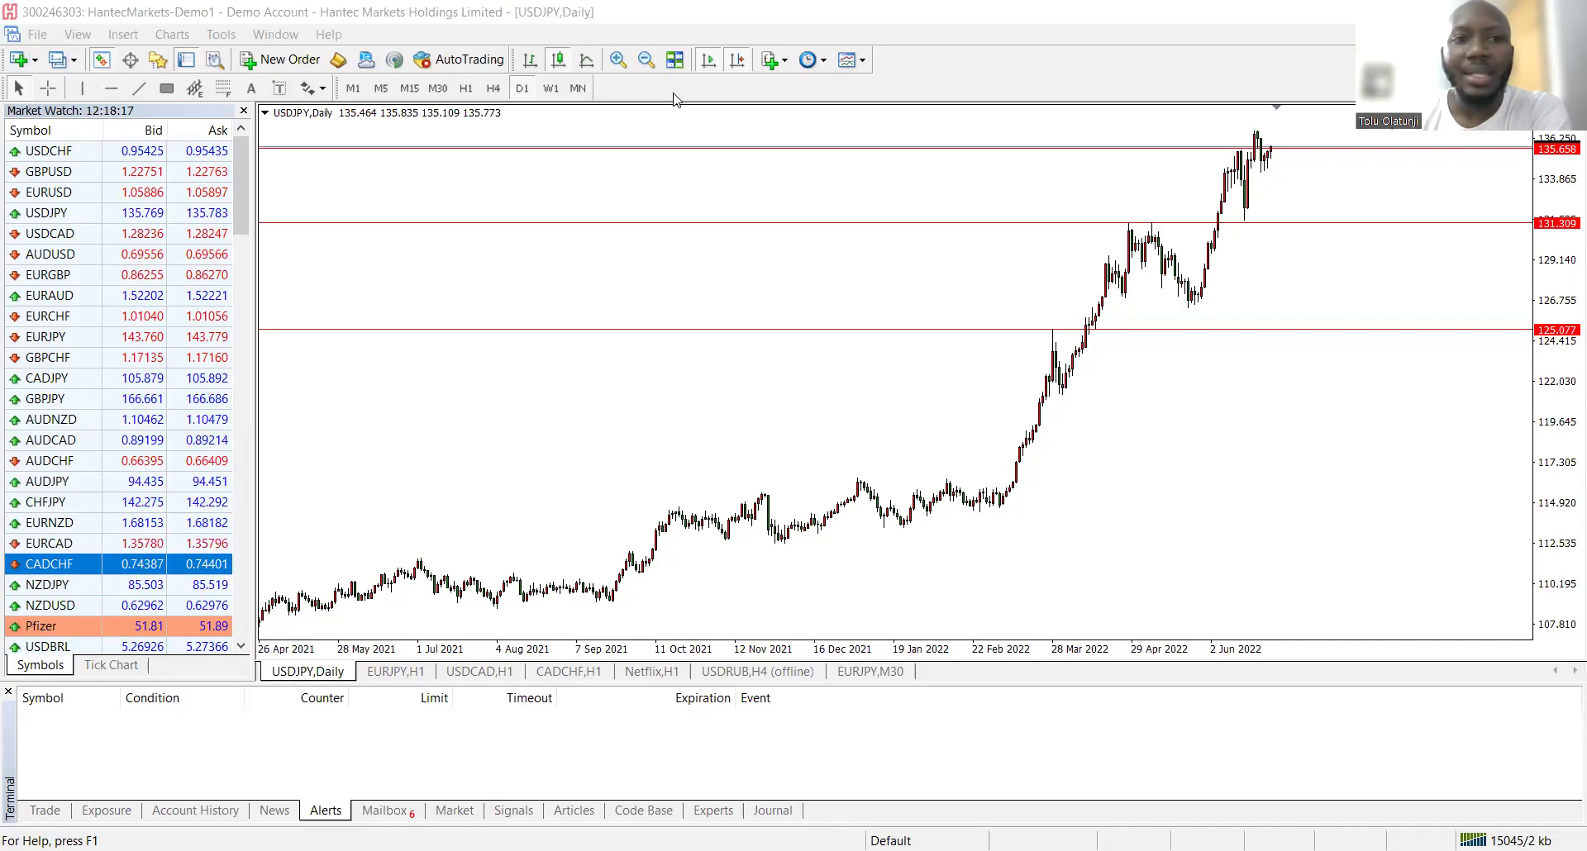
# - Switch from the USDJPY daily chart to the Forex Factory calendar in Chrome
pyautogui.hotkey('alt', 'Tab')
# - Mark the high-impact 3:00pm USD CB Consumer Confidence row, clear the ink, and return to MT4
pyautogui.scroll(-1, 907, 467)
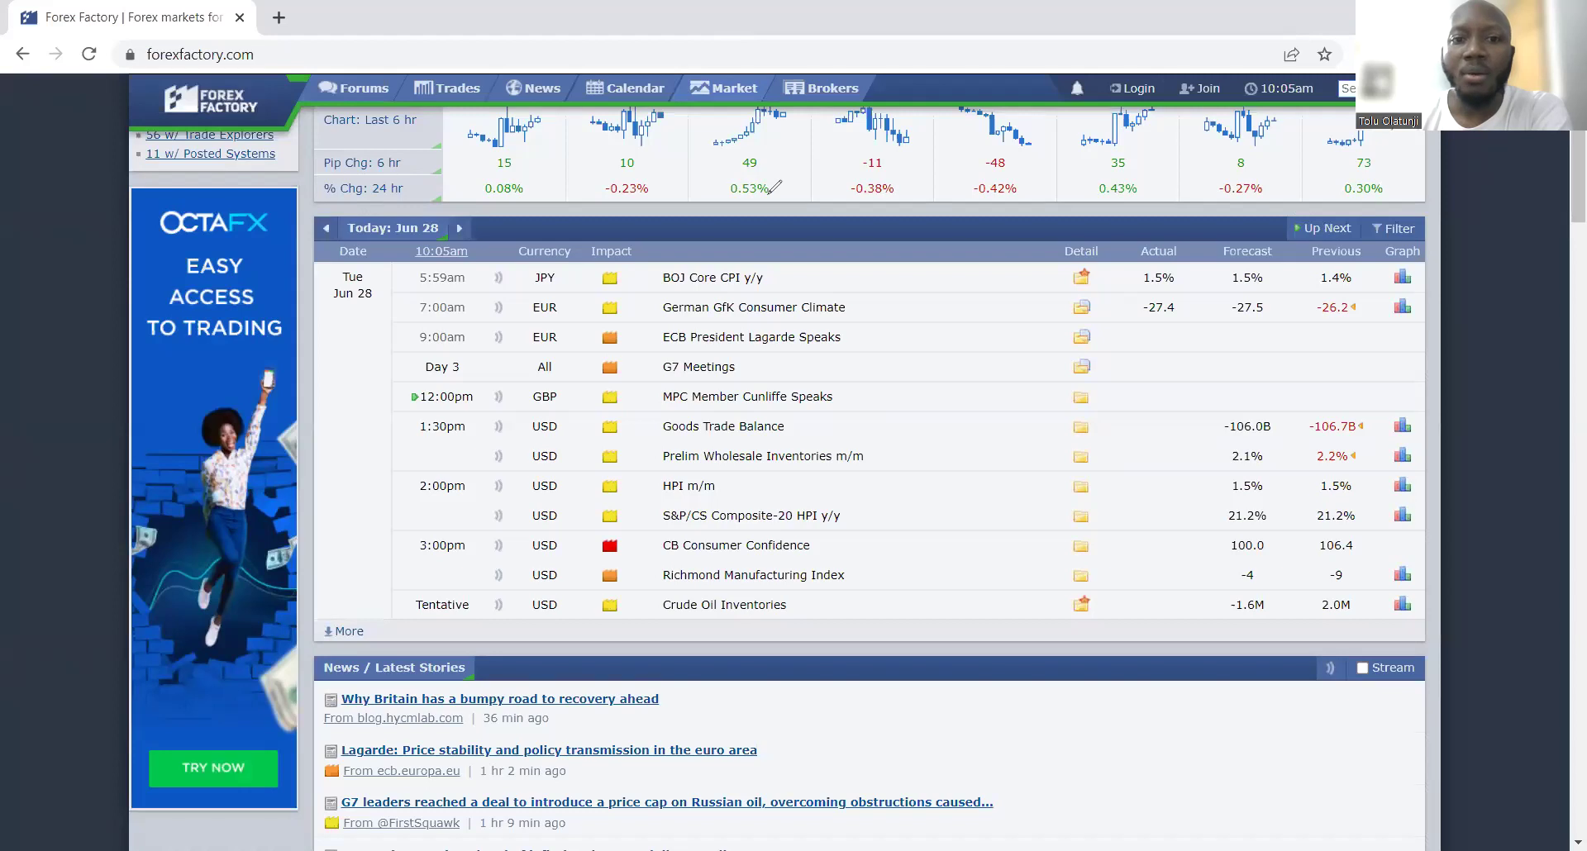
pyautogui.moveTo(589, 545); pyautogui.dragTo(615, 541)
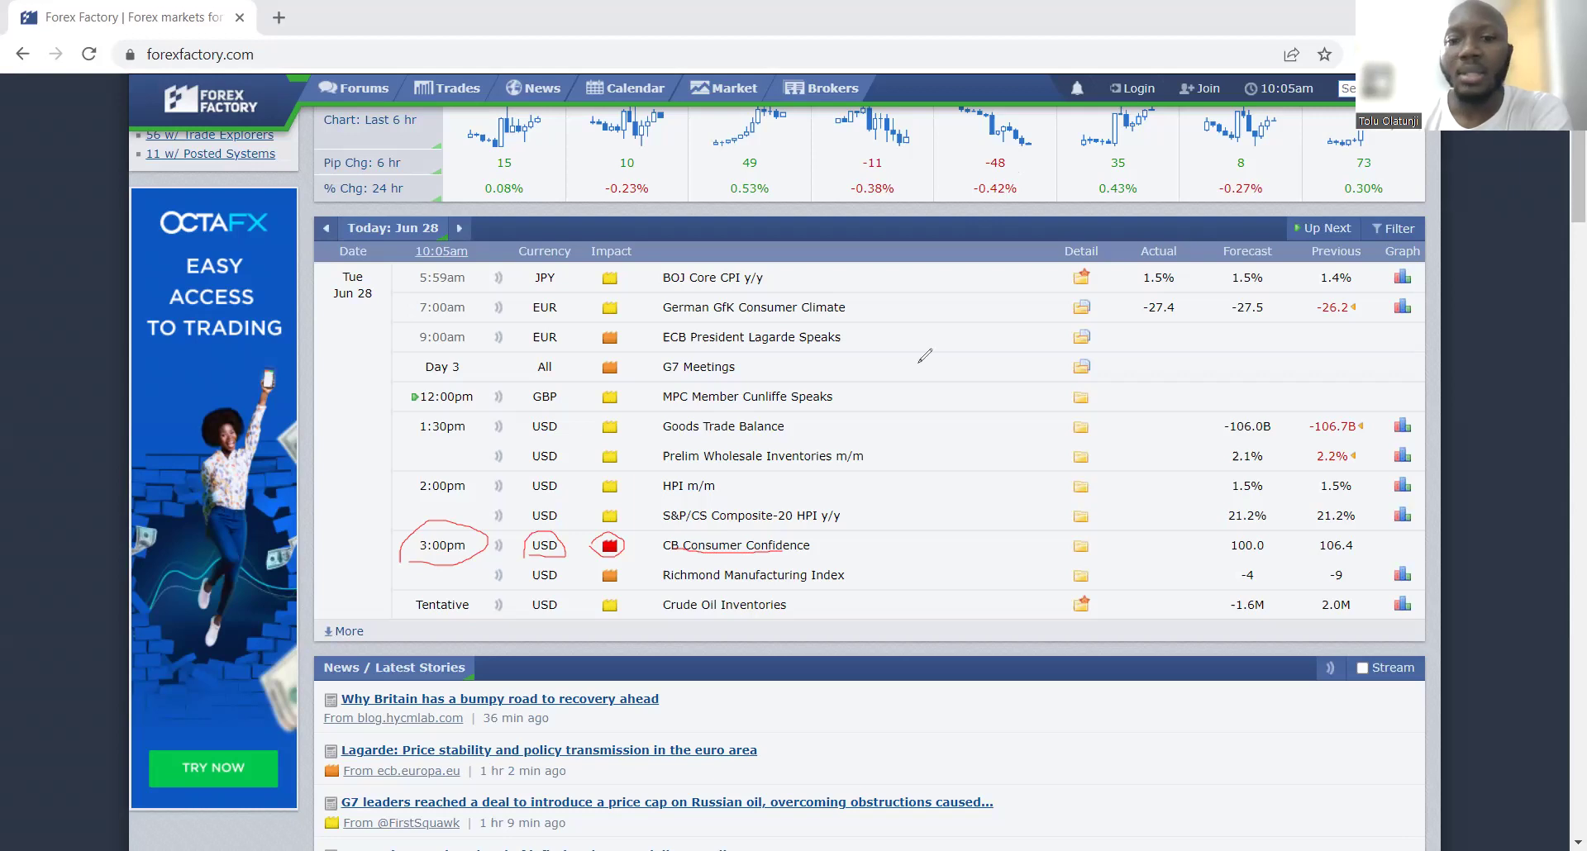
pyautogui.press('e')
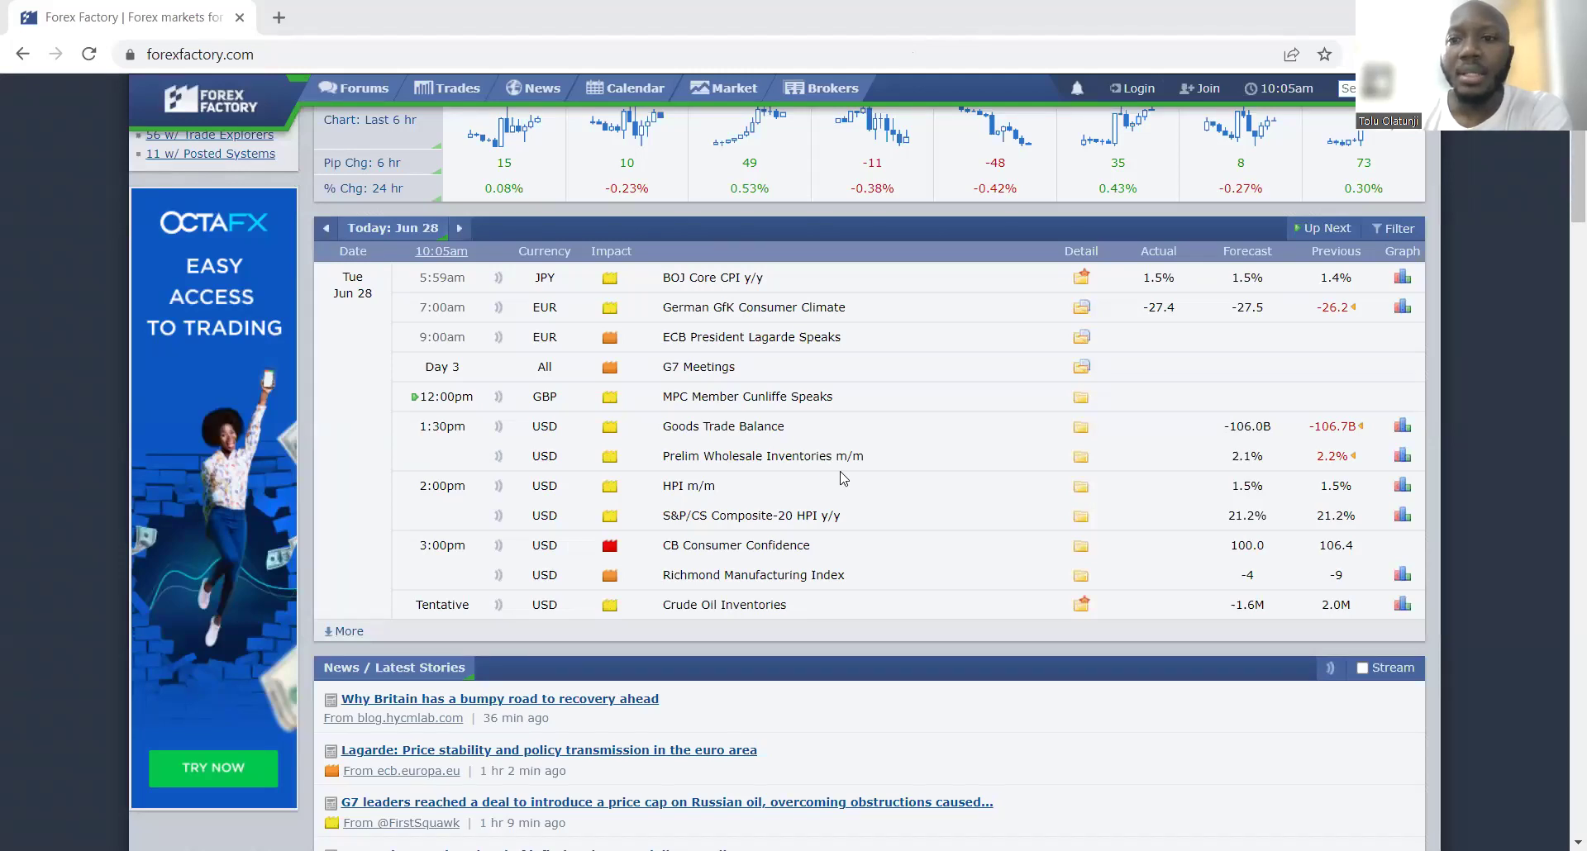
pyautogui.hotkey('alt', 'Tab')
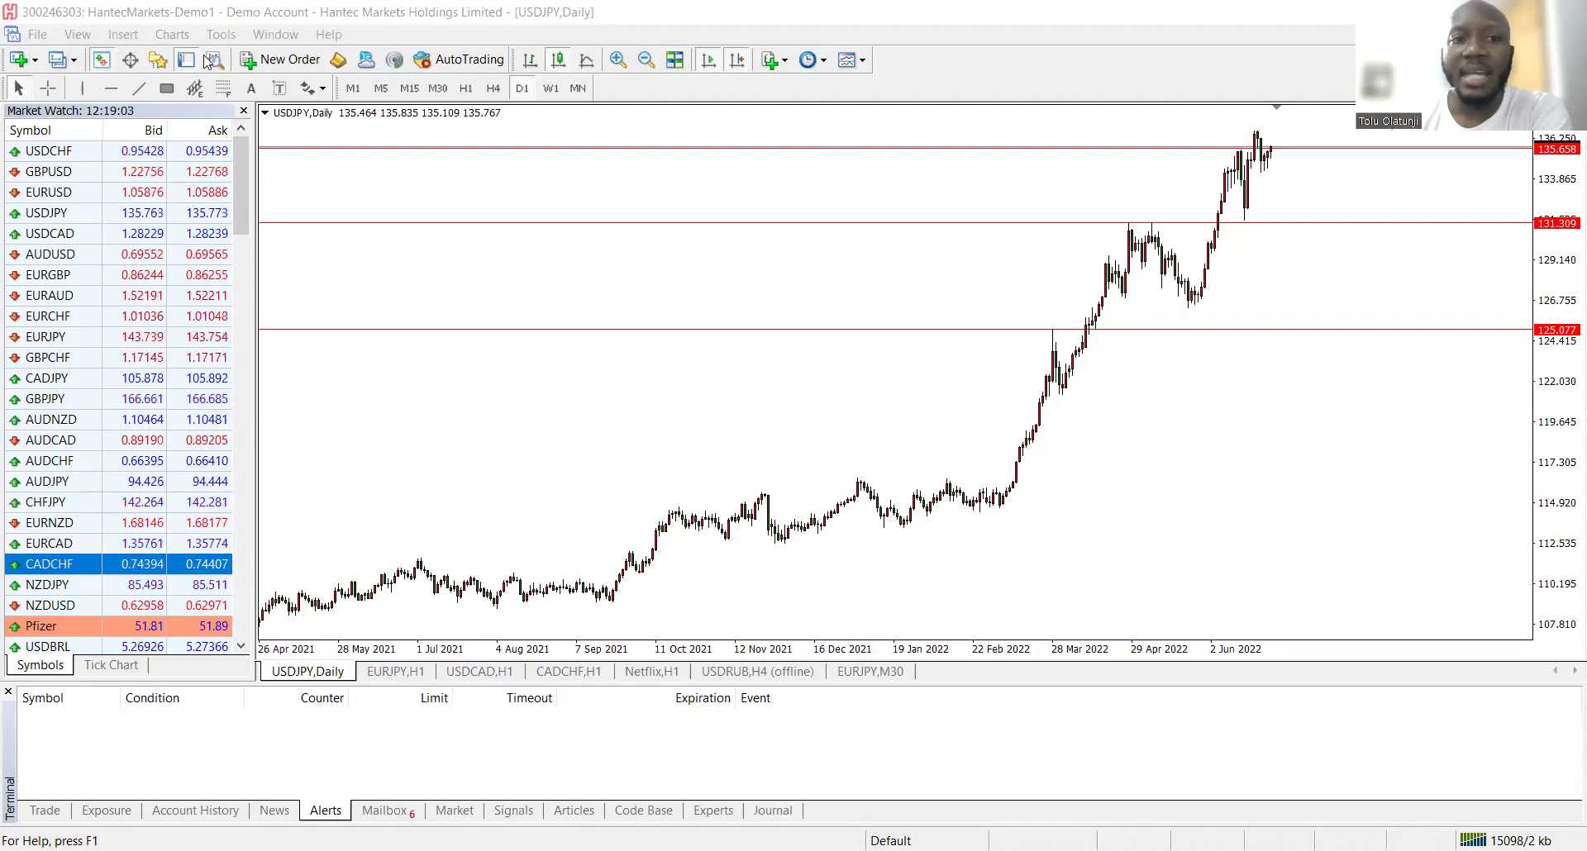
# - Add a horizontal line at 114.640 and sketch a circled V-shaped bounce off 131.309
pyautogui.click(111, 87)
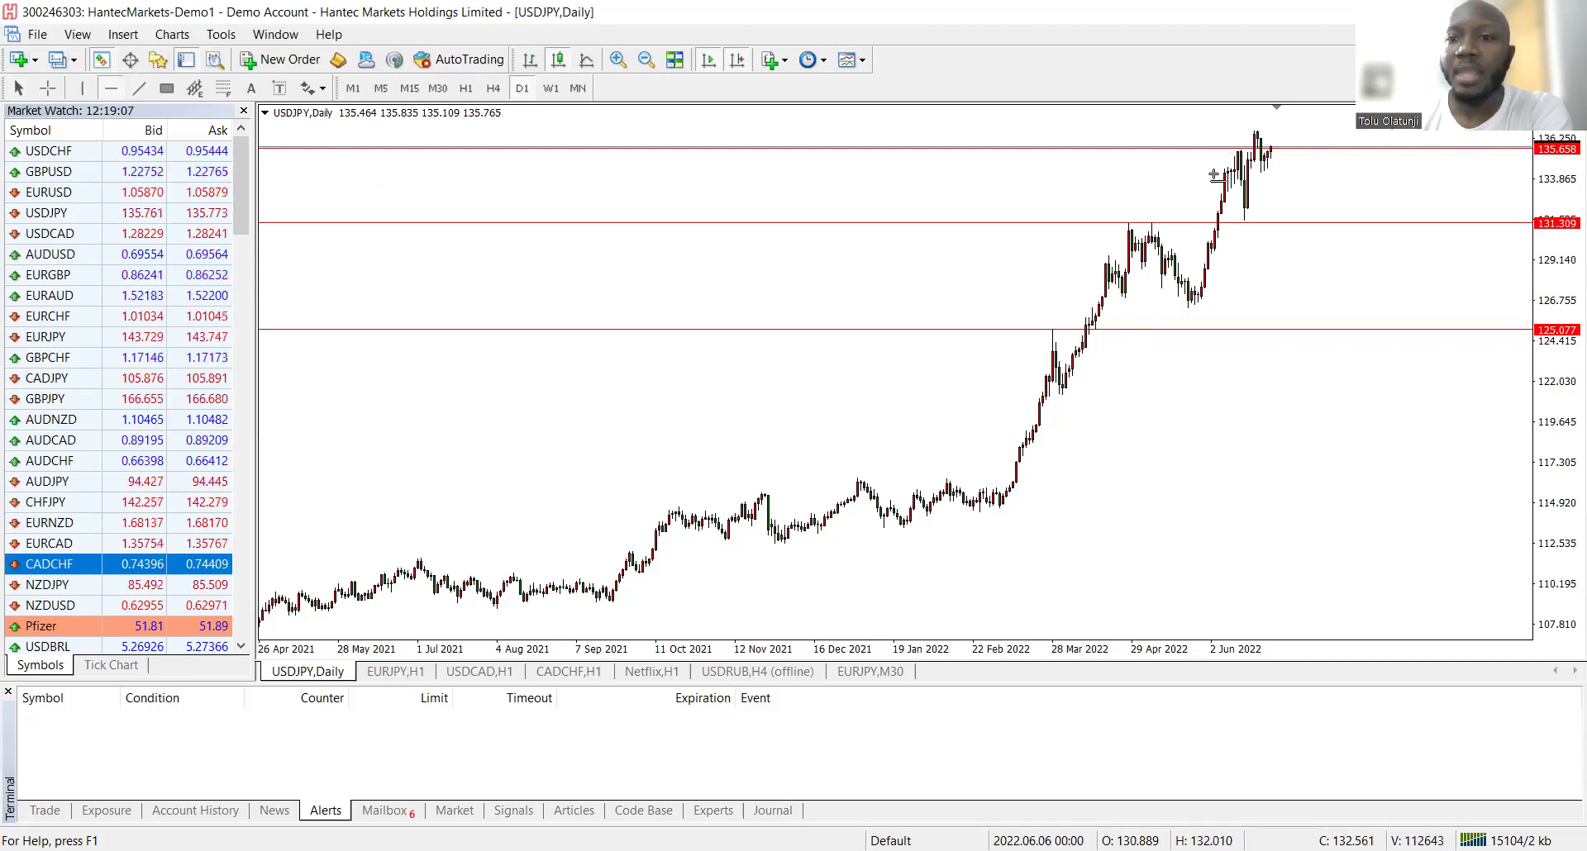
pyautogui.click(698, 508)
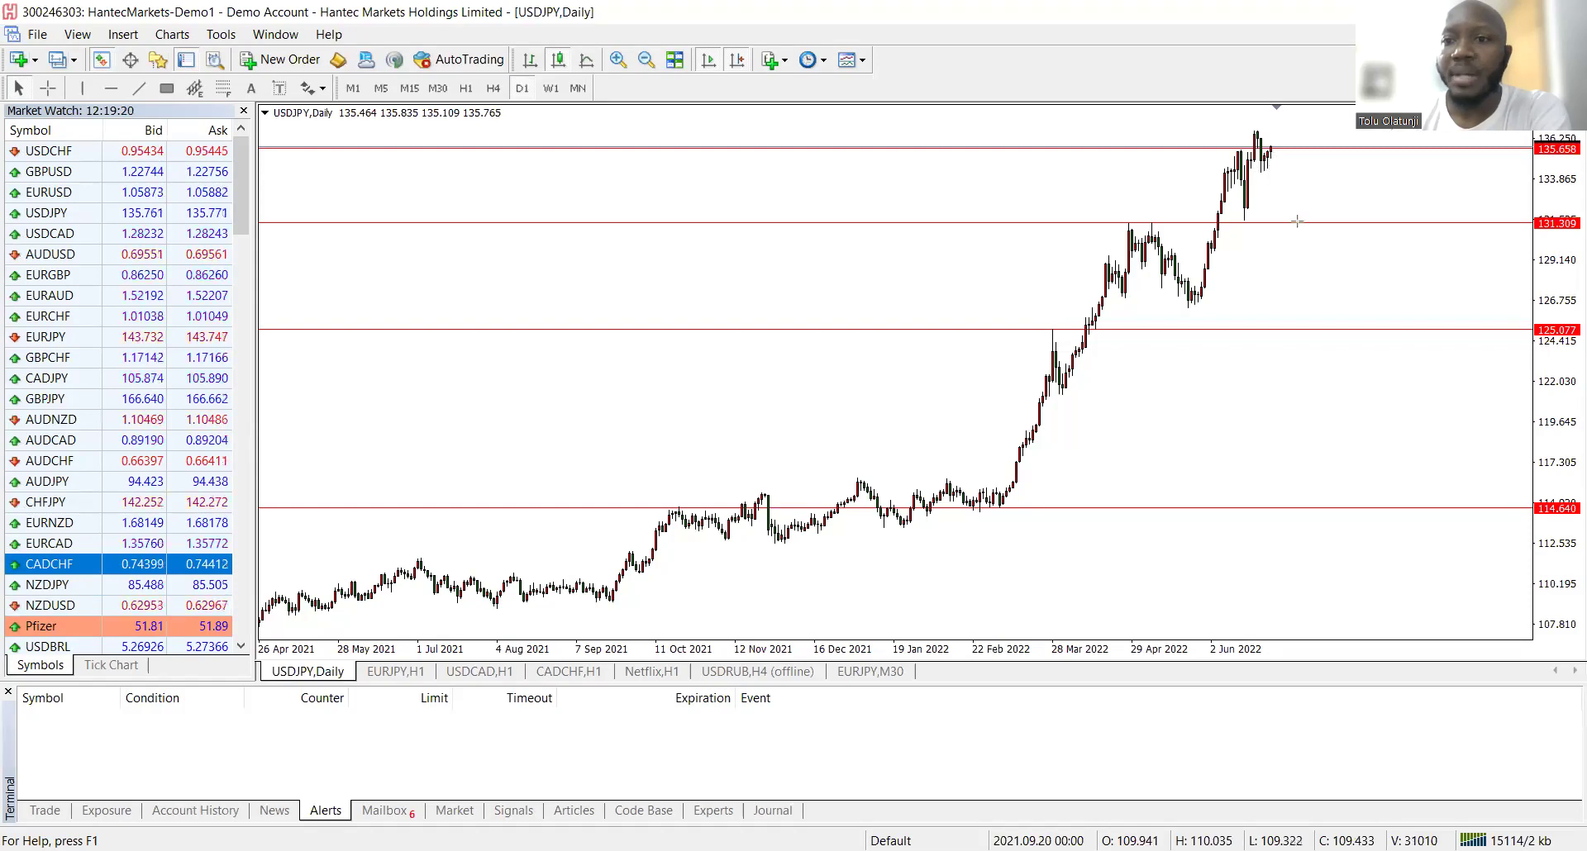
pyautogui.moveTo(1270, 150); pyautogui.dragTo(1298, 222)
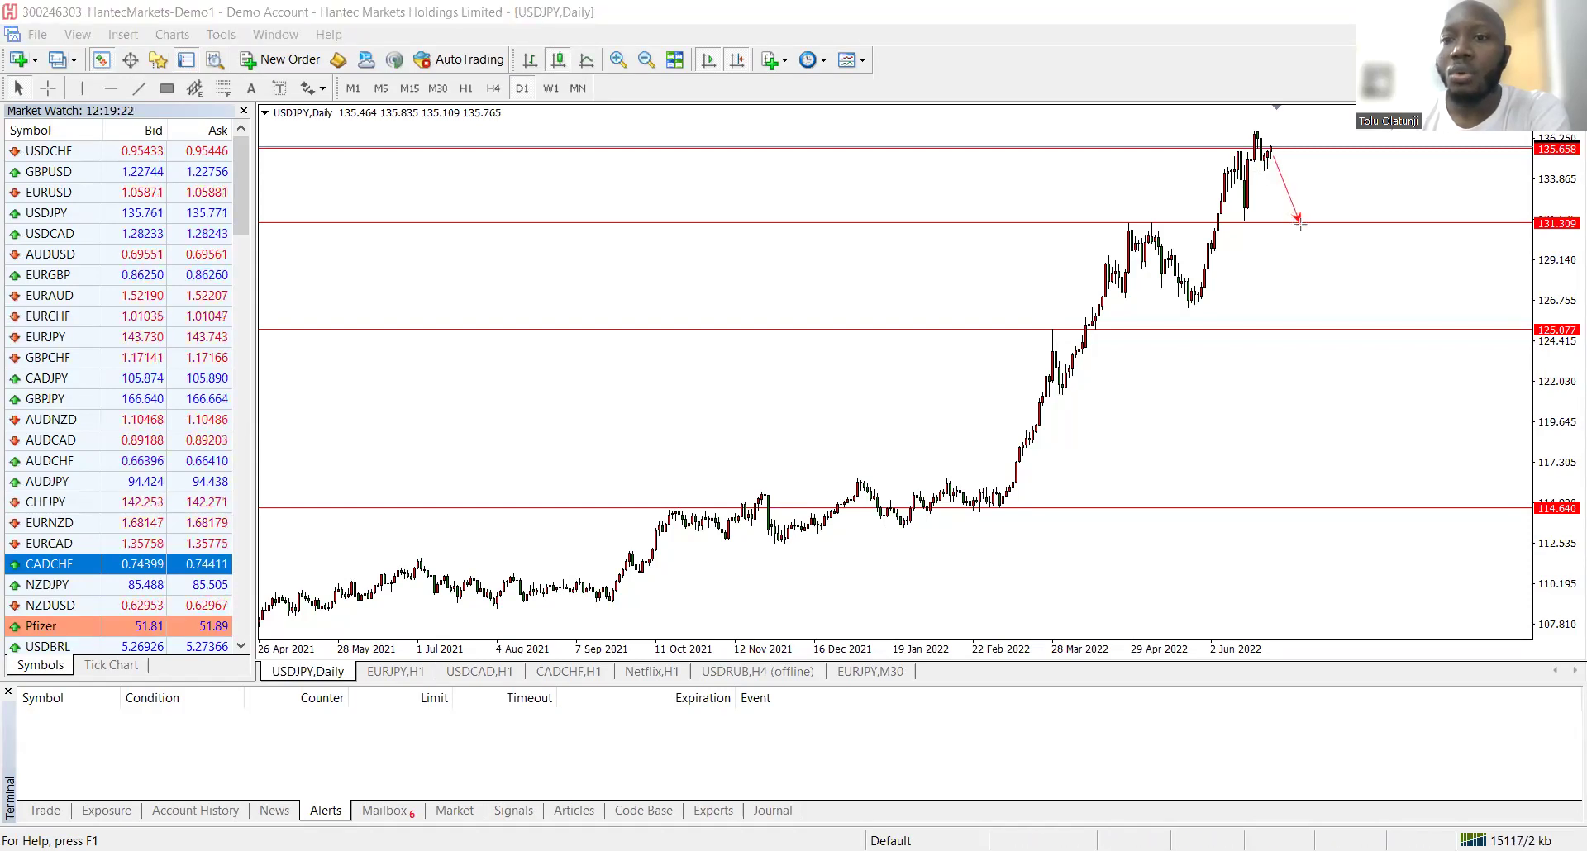
pyautogui.moveTo(1299, 221); pyautogui.dragTo(1336, 139)
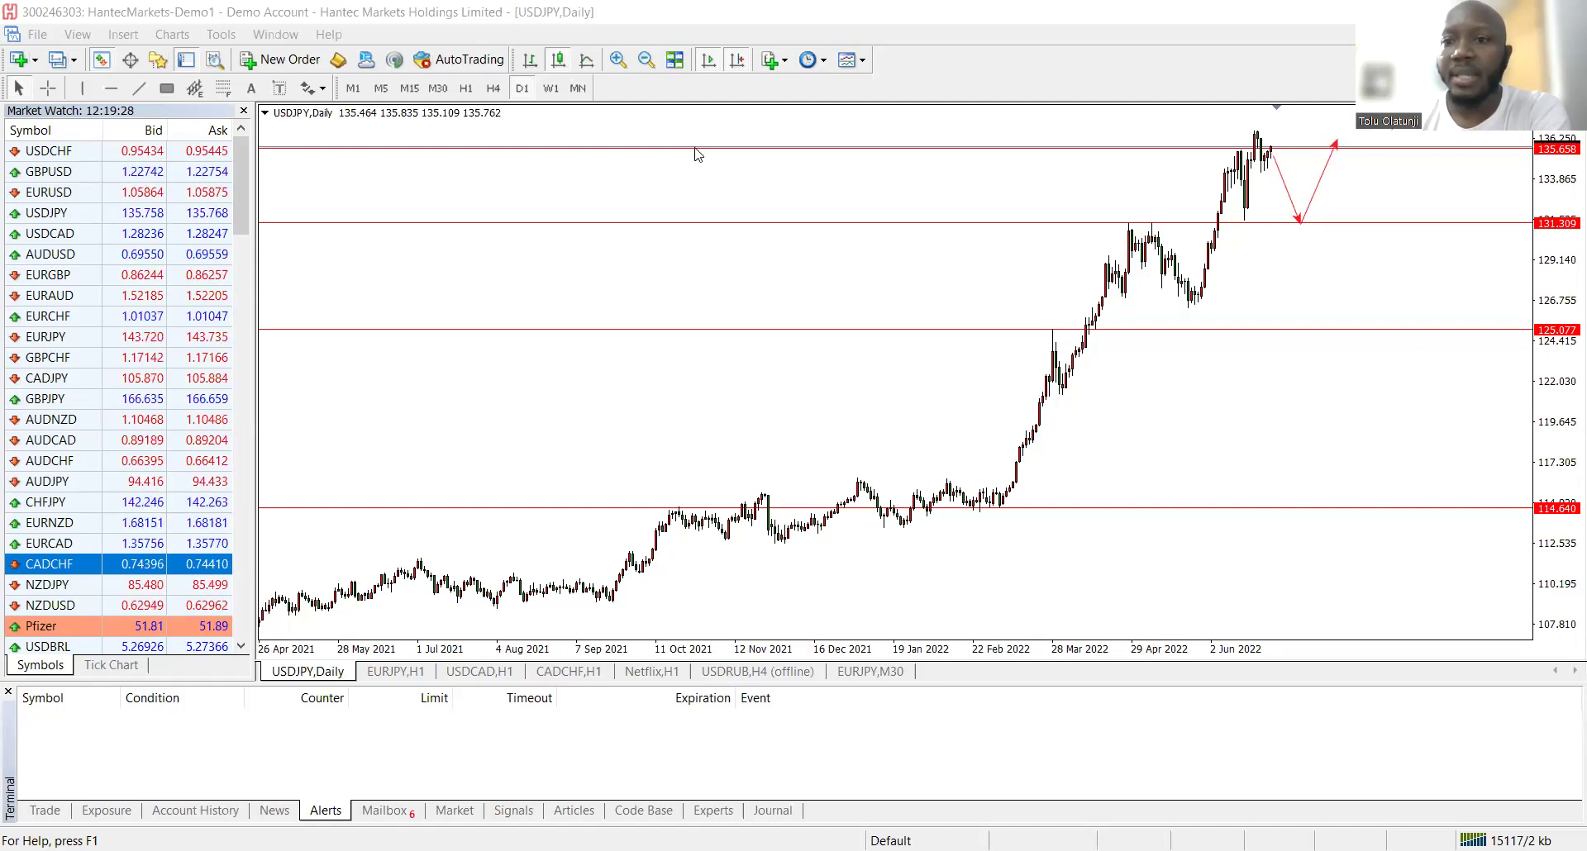
pyautogui.moveTo(1287, 215); pyautogui.dragTo(1314, 233)
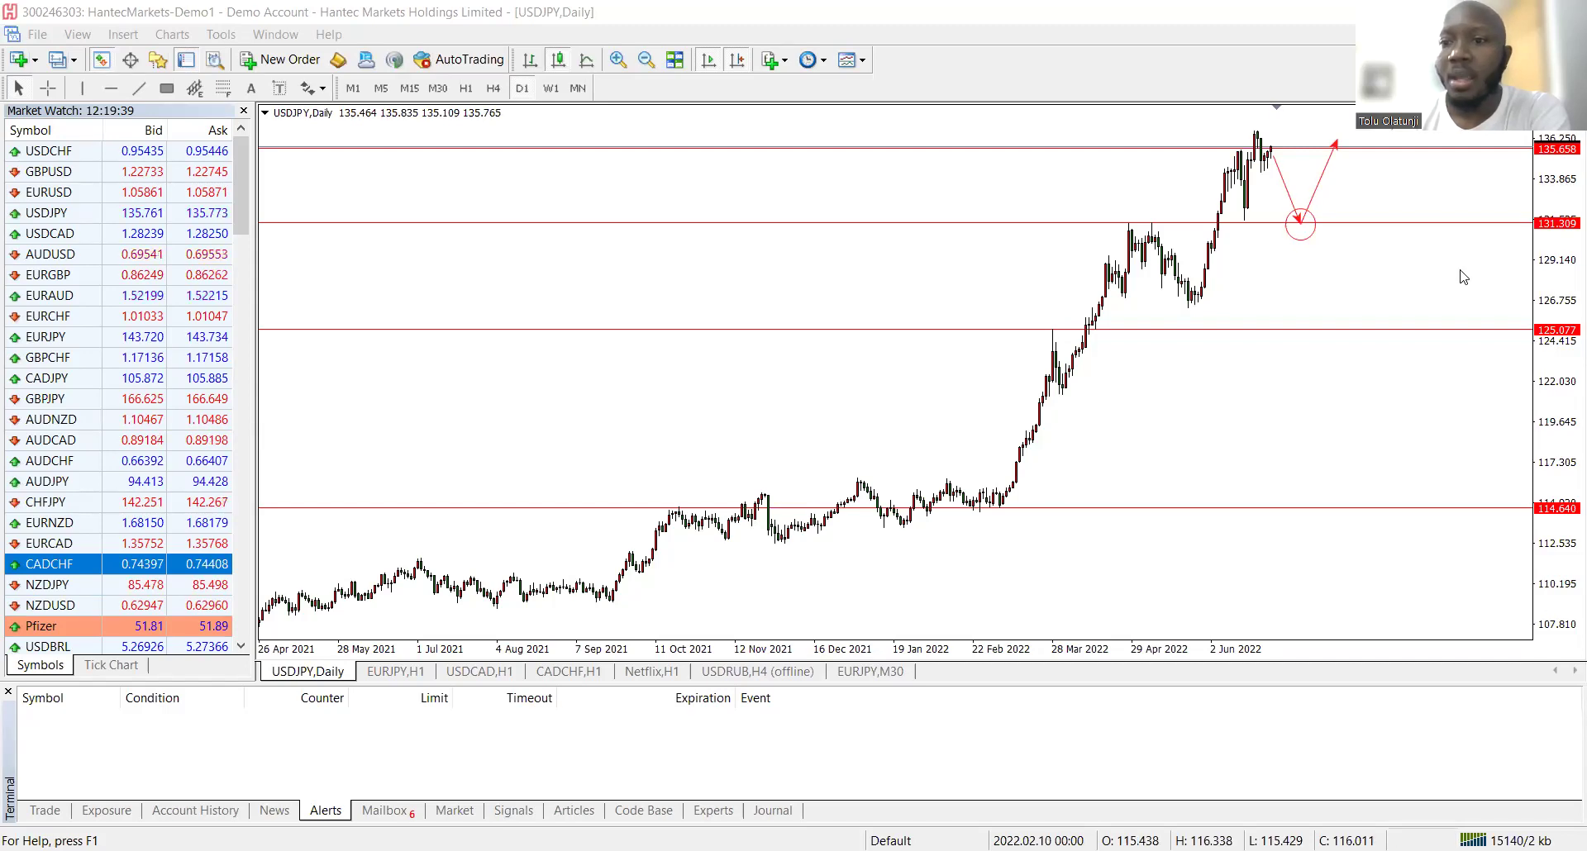
pyautogui.rightClick(1333, 218)
# - Create a USDJPY alert at Bid < 131.889 and set its maximum iterations to 1000
pyautogui.moveTo(1366, 266)
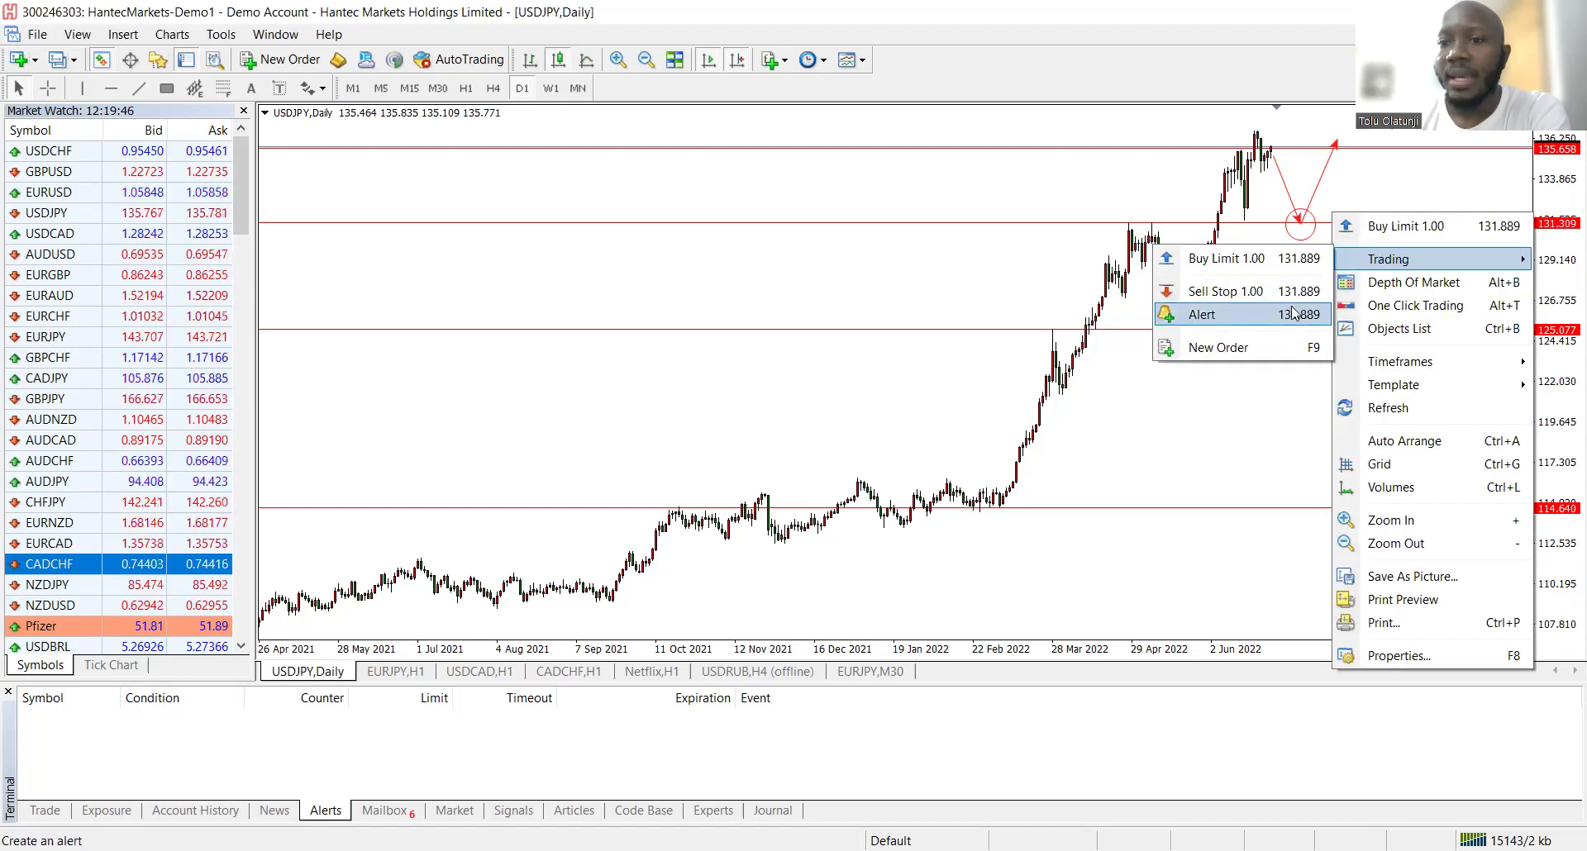
pyautogui.click(1271, 320)
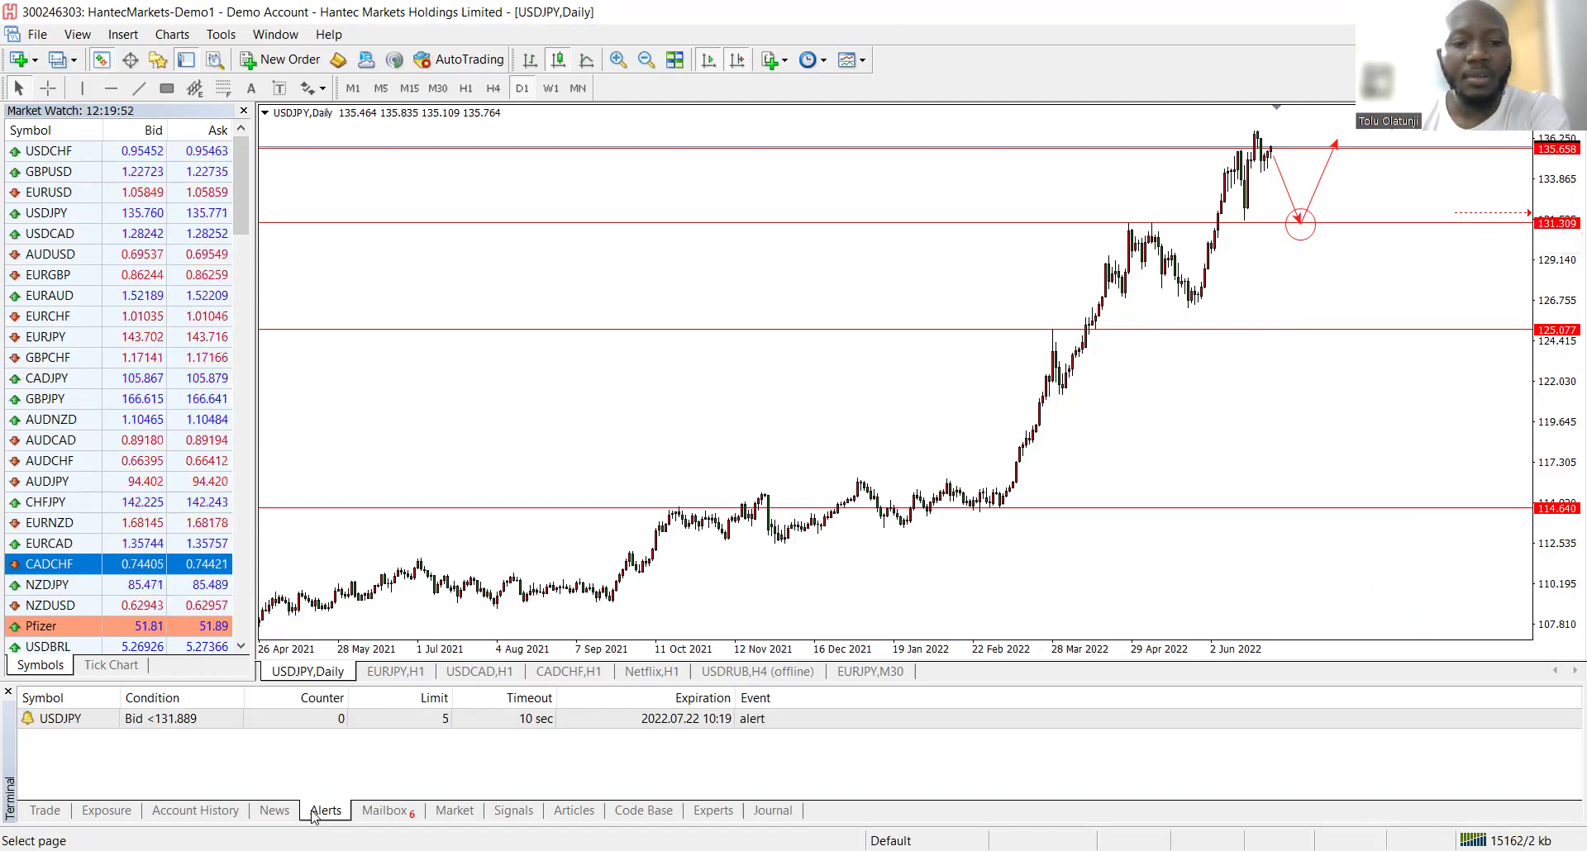
pyautogui.click(434, 717)
pyautogui.doubleClick(438, 719)
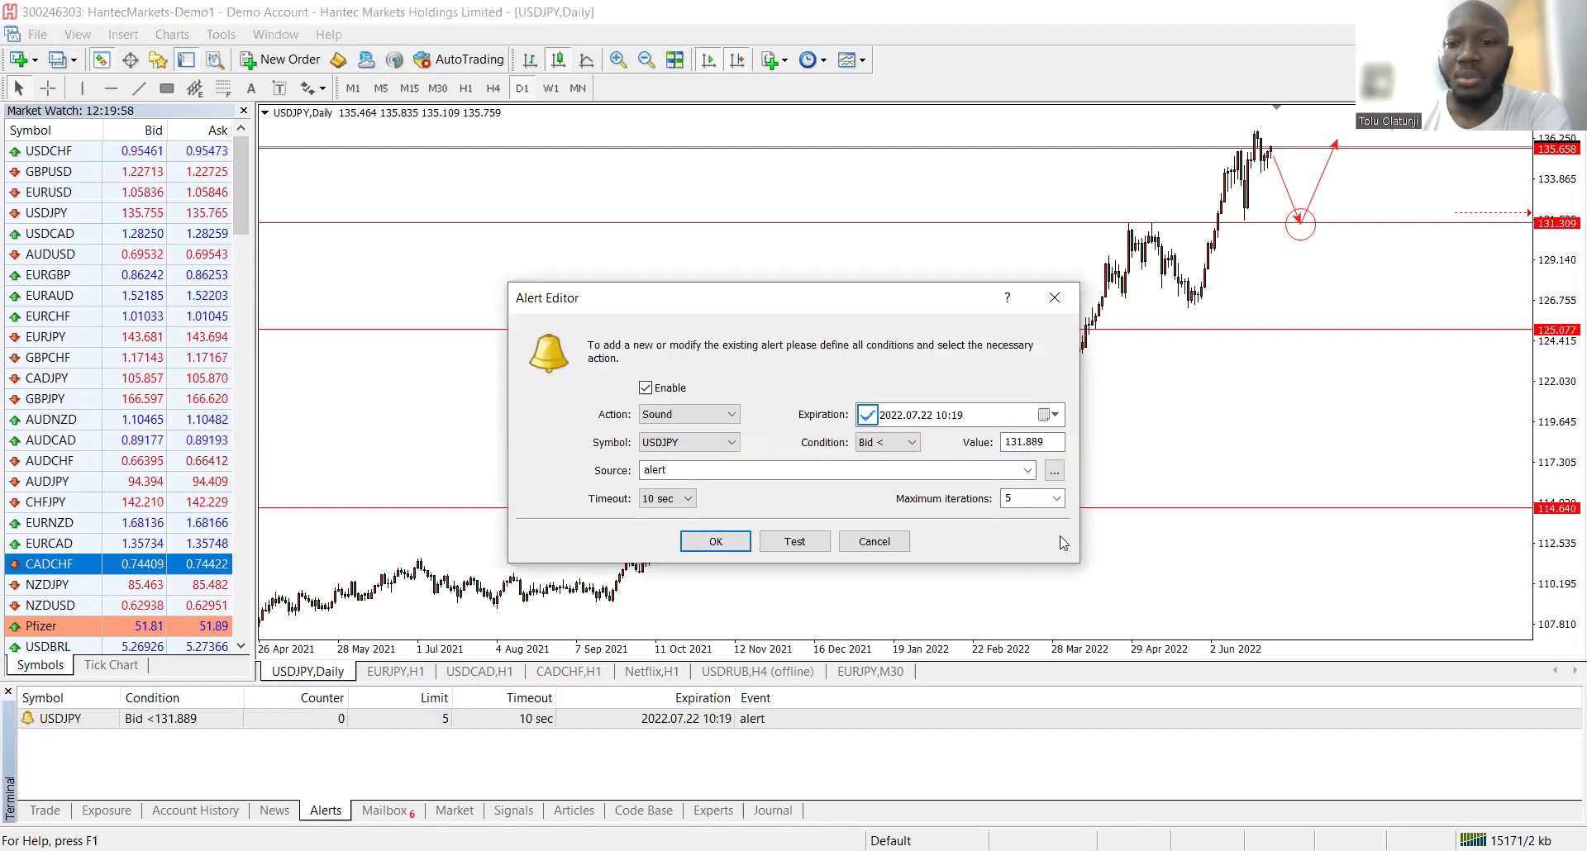
pyautogui.click(1057, 499)
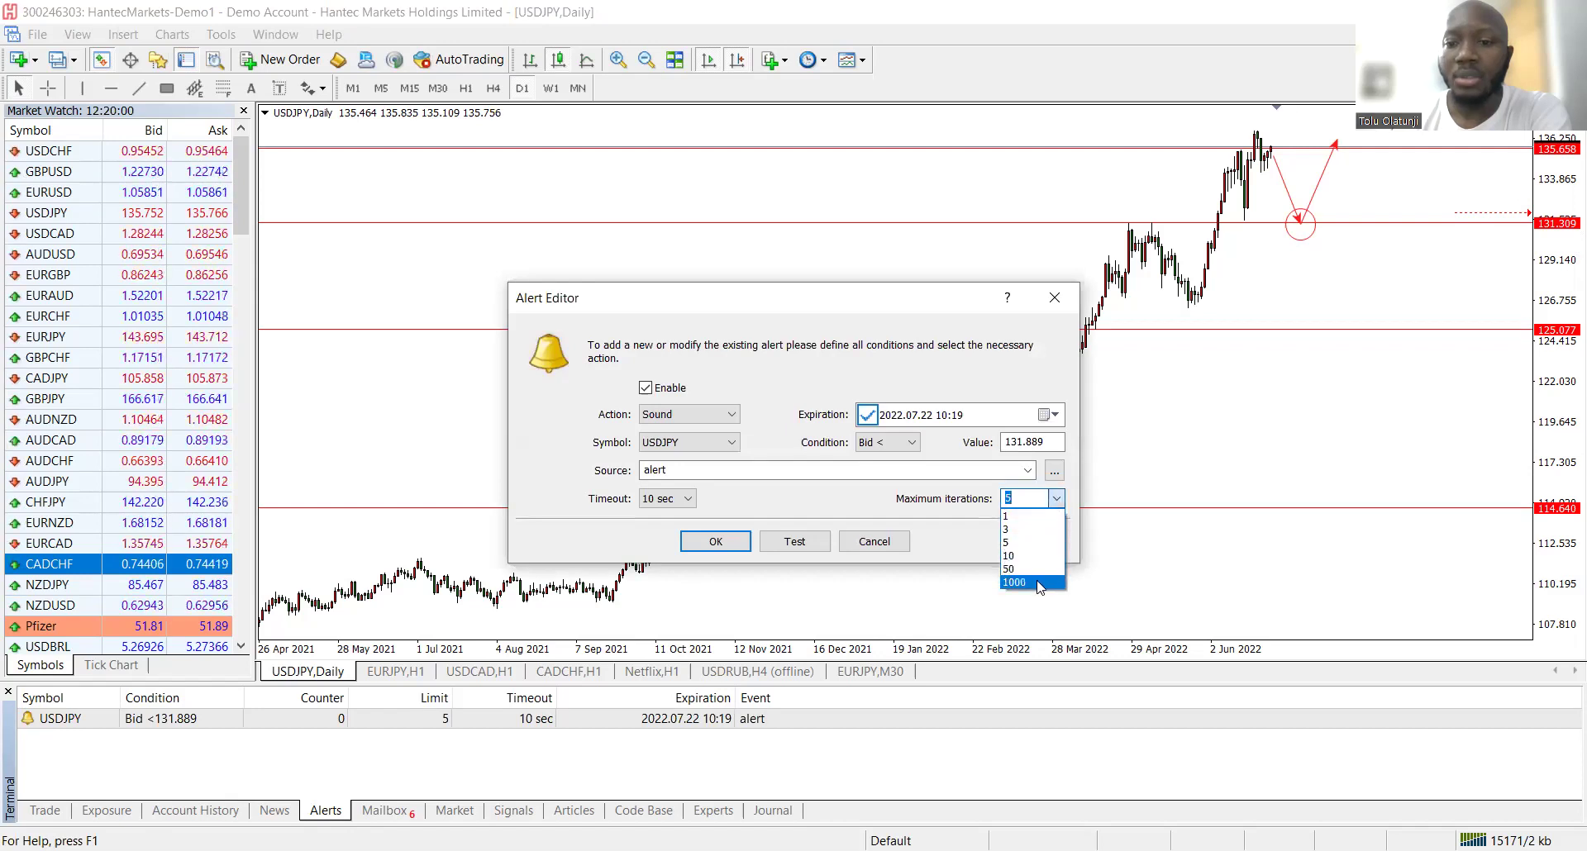
pyautogui.click(1015, 582)
pyautogui.click(696, 544)
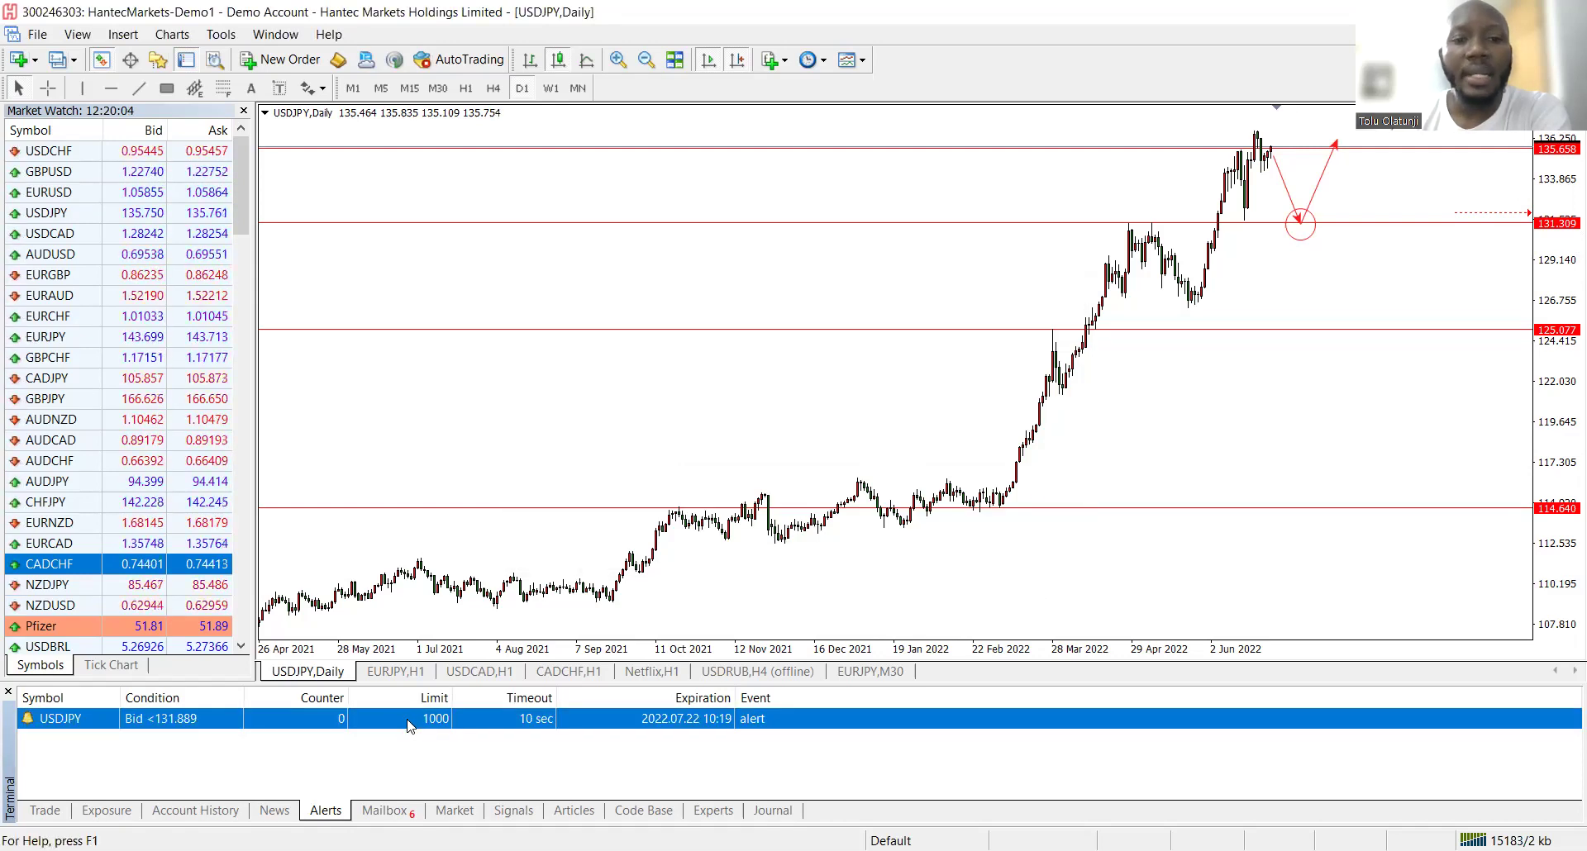
# - Reopen the USDJPY alert, confirm maximum iterations at 1000, and save it
pyautogui.rightClick(410, 725)
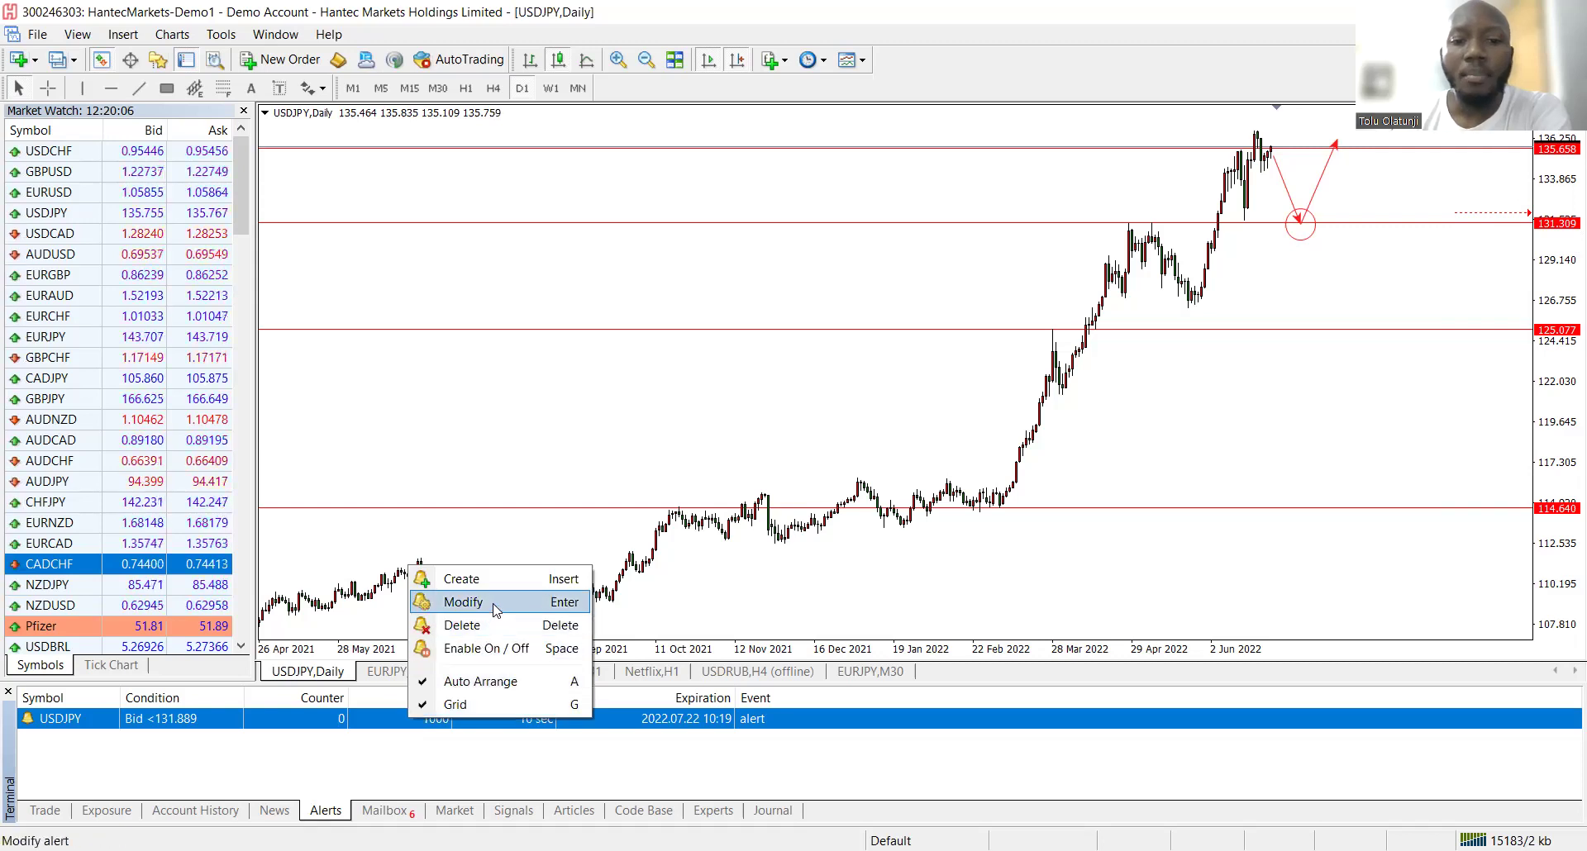
pyautogui.click(496, 610)
pyautogui.click(1056, 499)
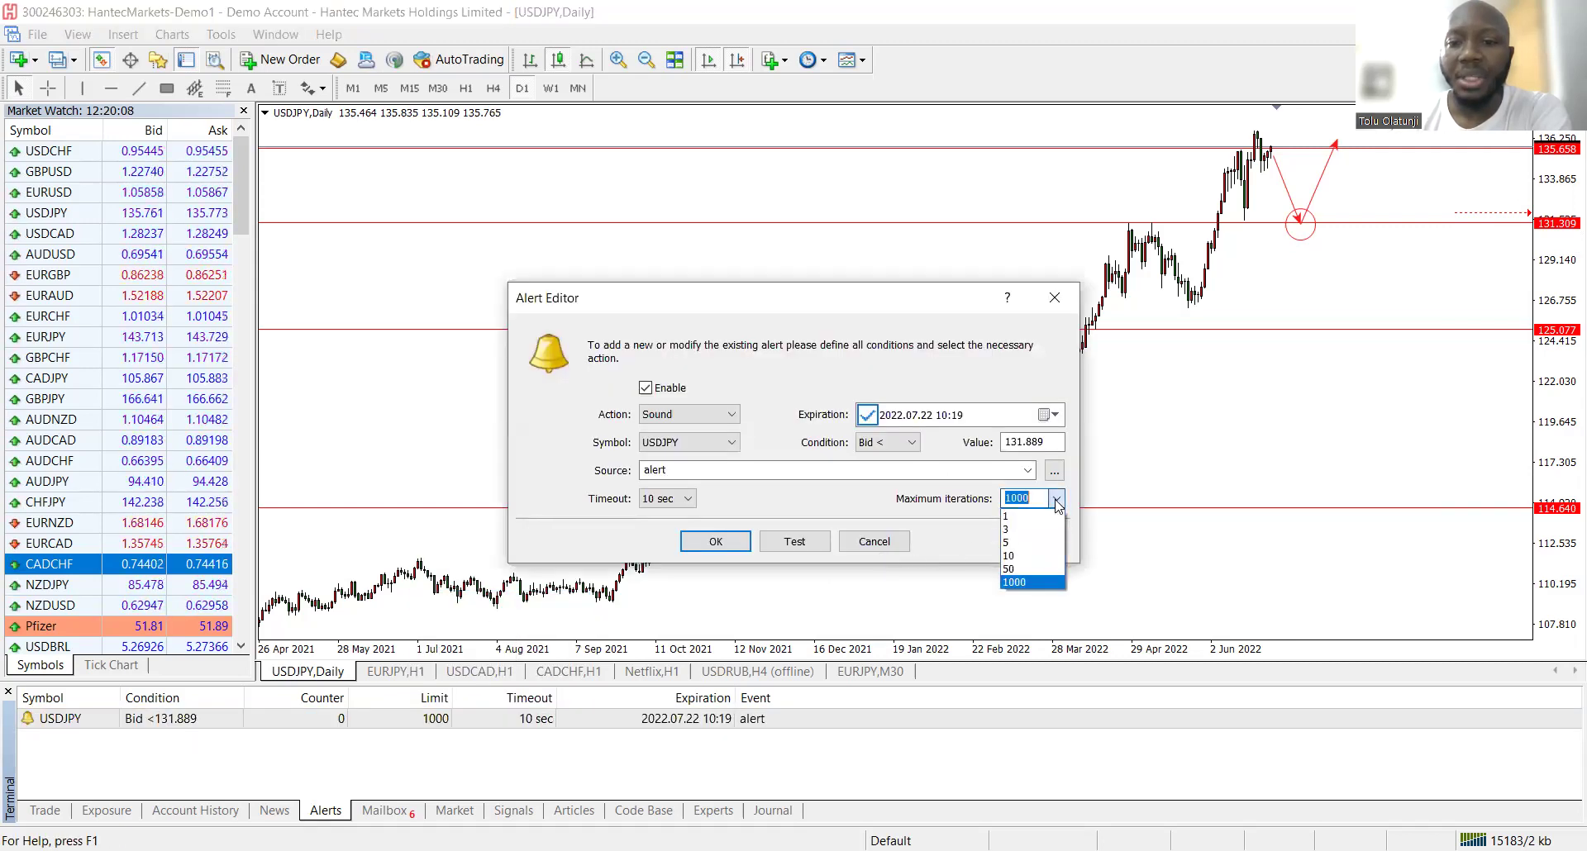
pyautogui.click(1034, 577)
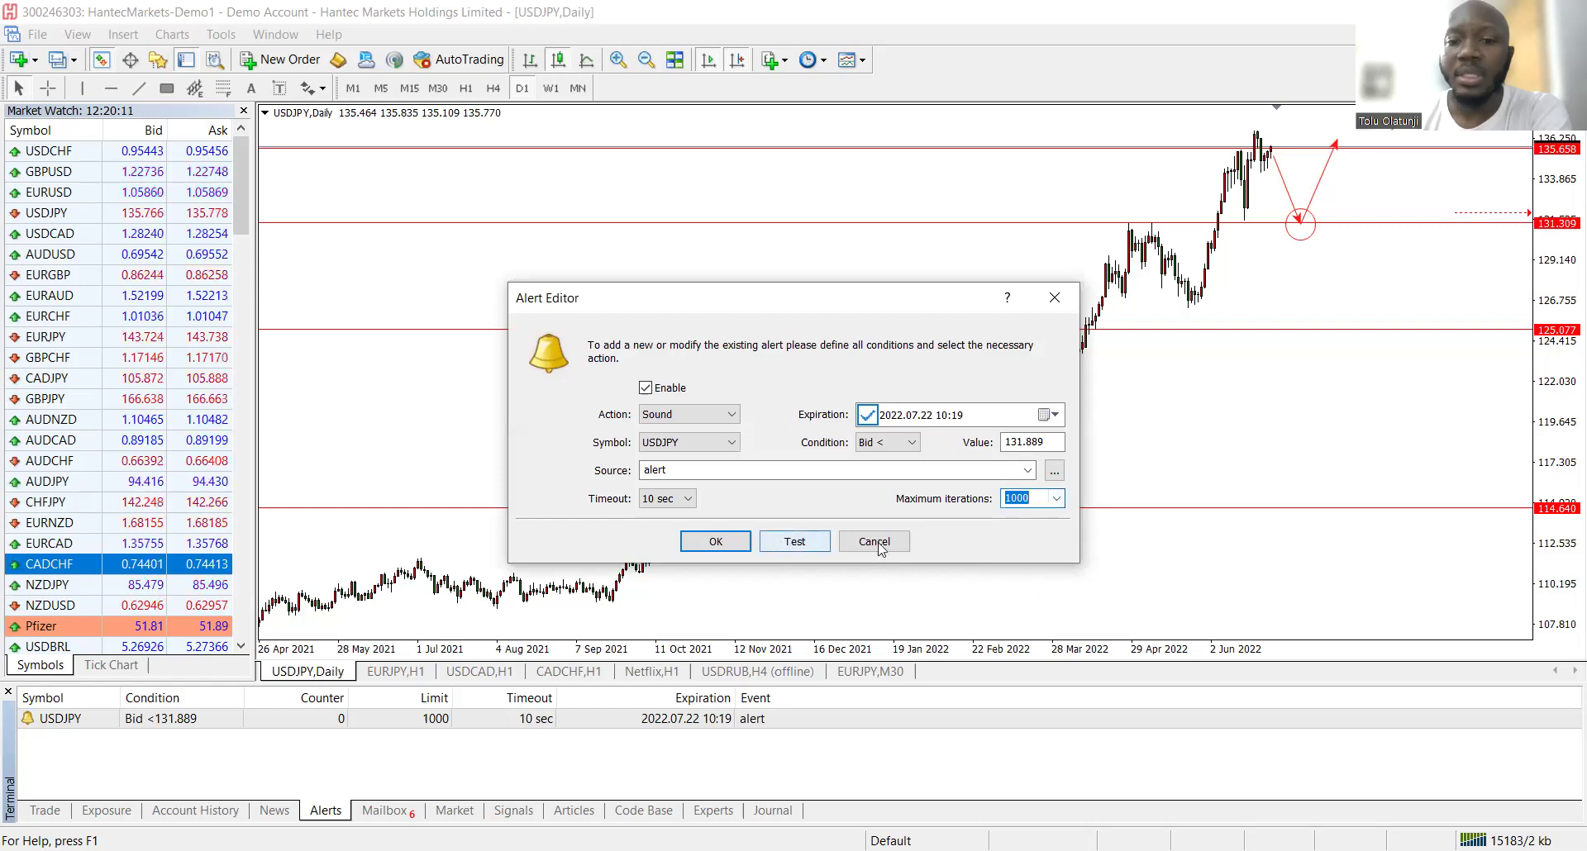
pyautogui.click(735, 550)
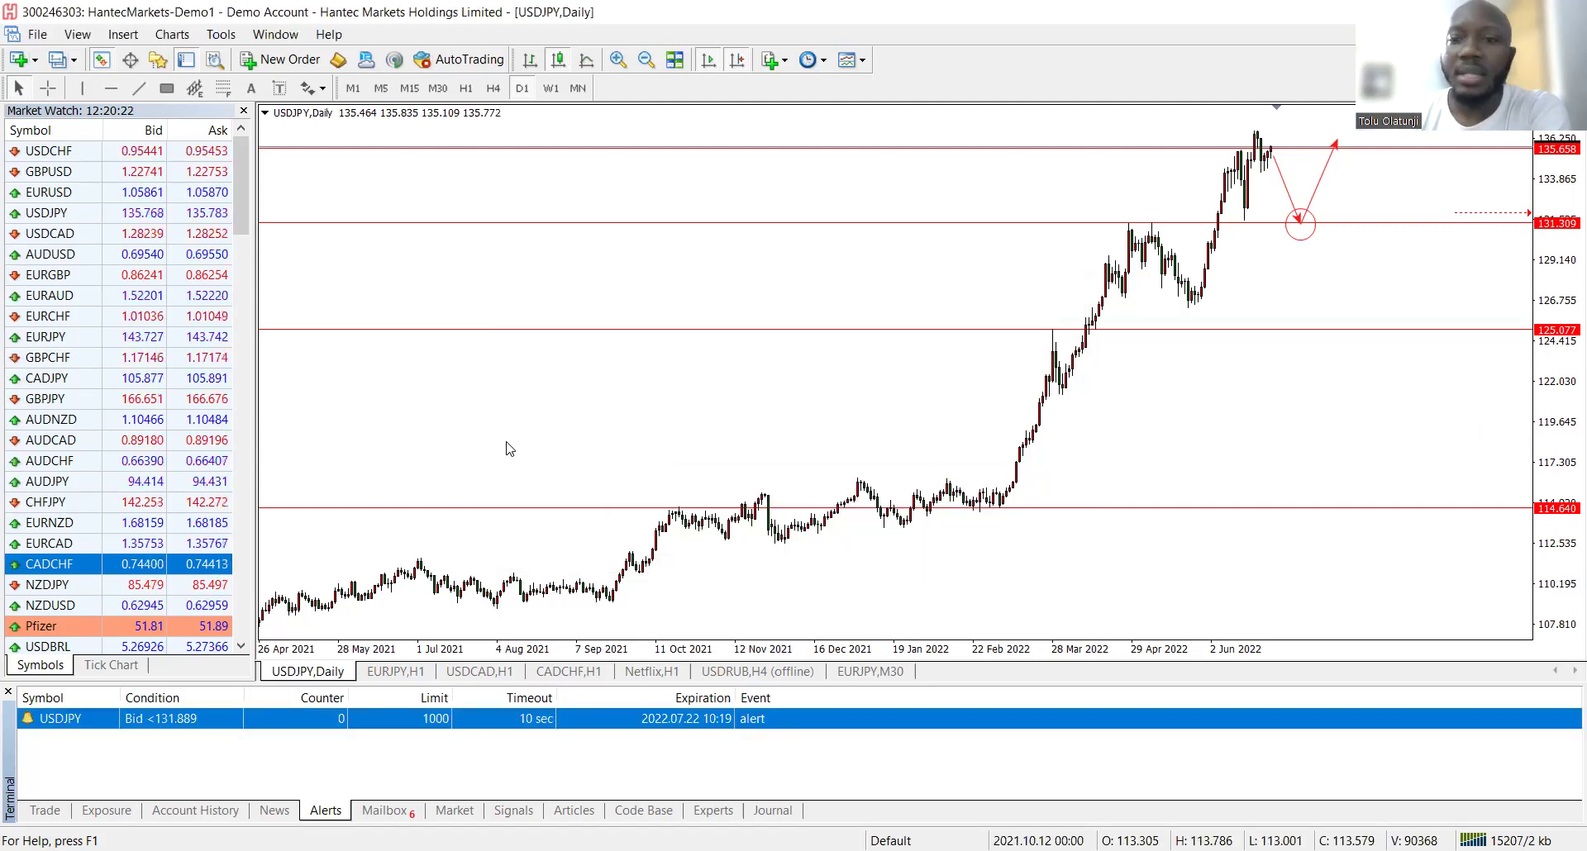
# - On the EURJPY H1 chart, create a price alert at Bid < 143.066
pyautogui.click(417, 672)
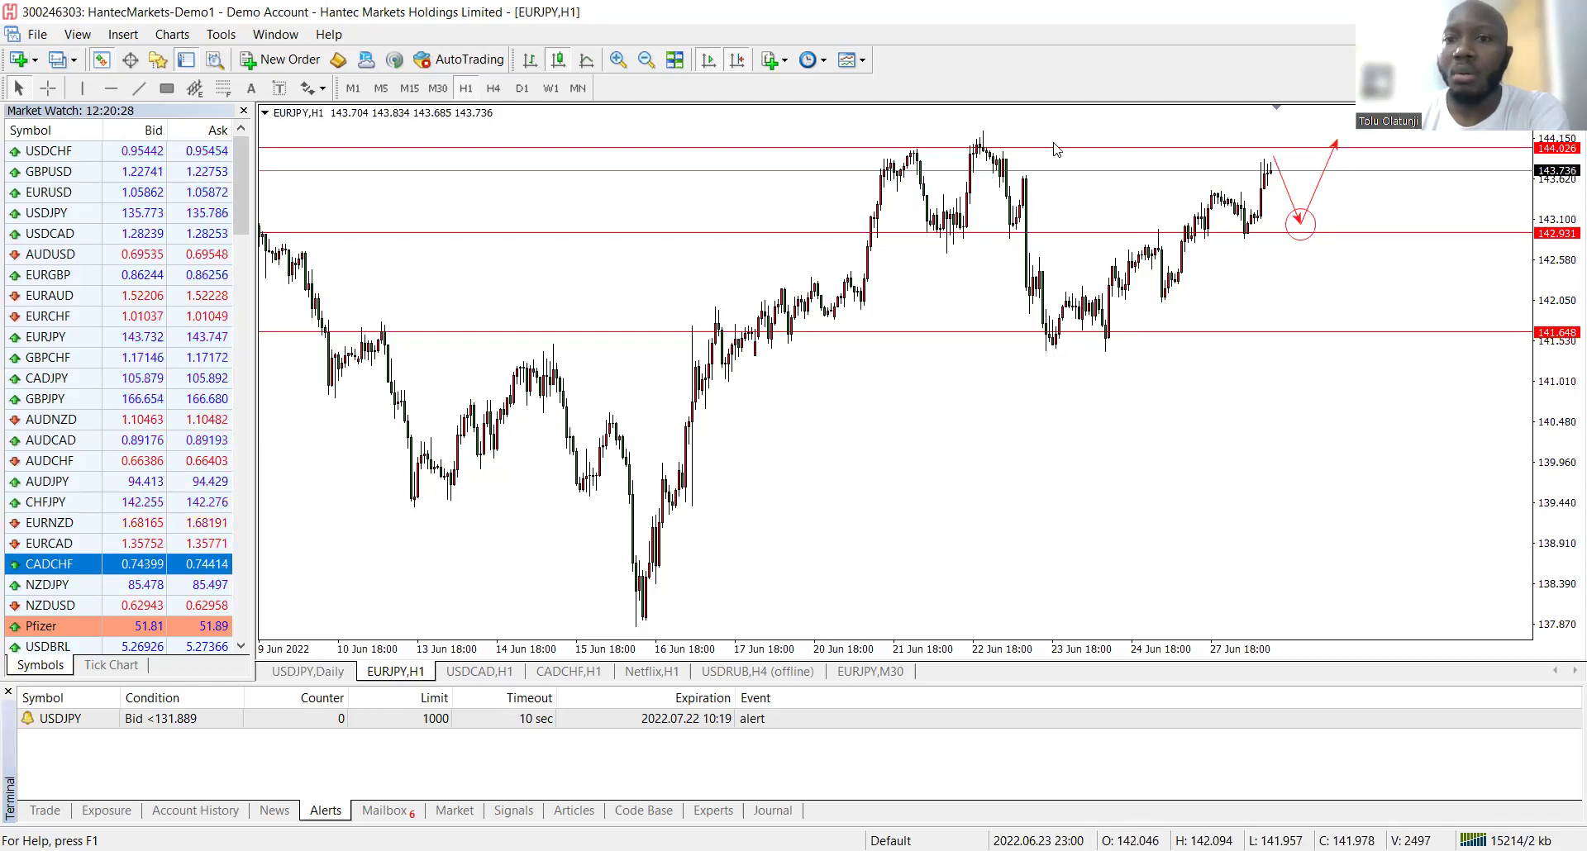
pyautogui.press('Escape')
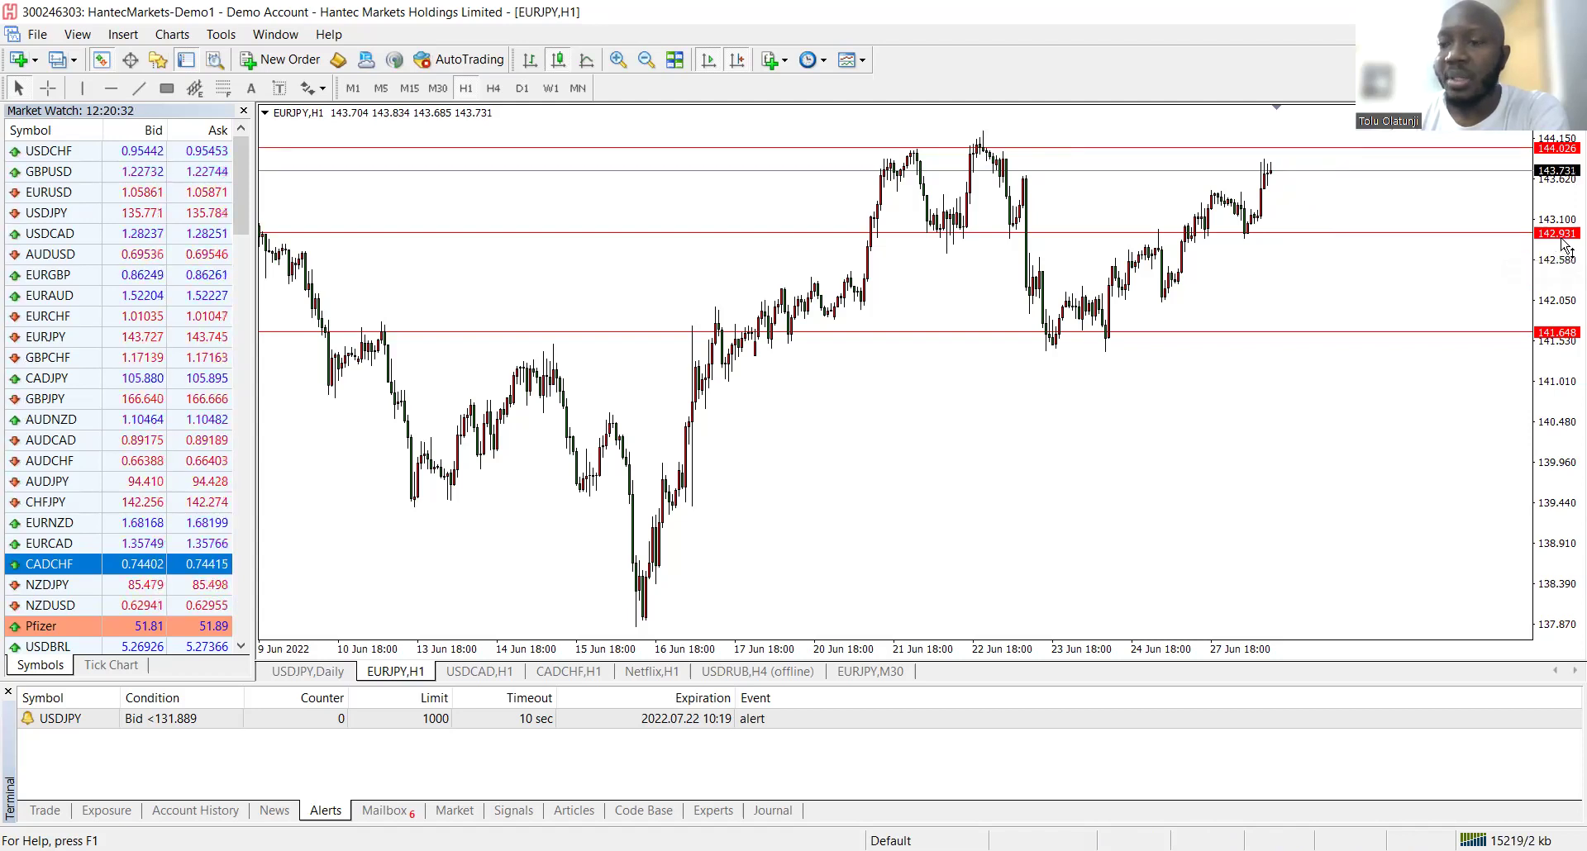
pyautogui.rightClick(1303, 229)
pyautogui.moveTo(1341, 273)
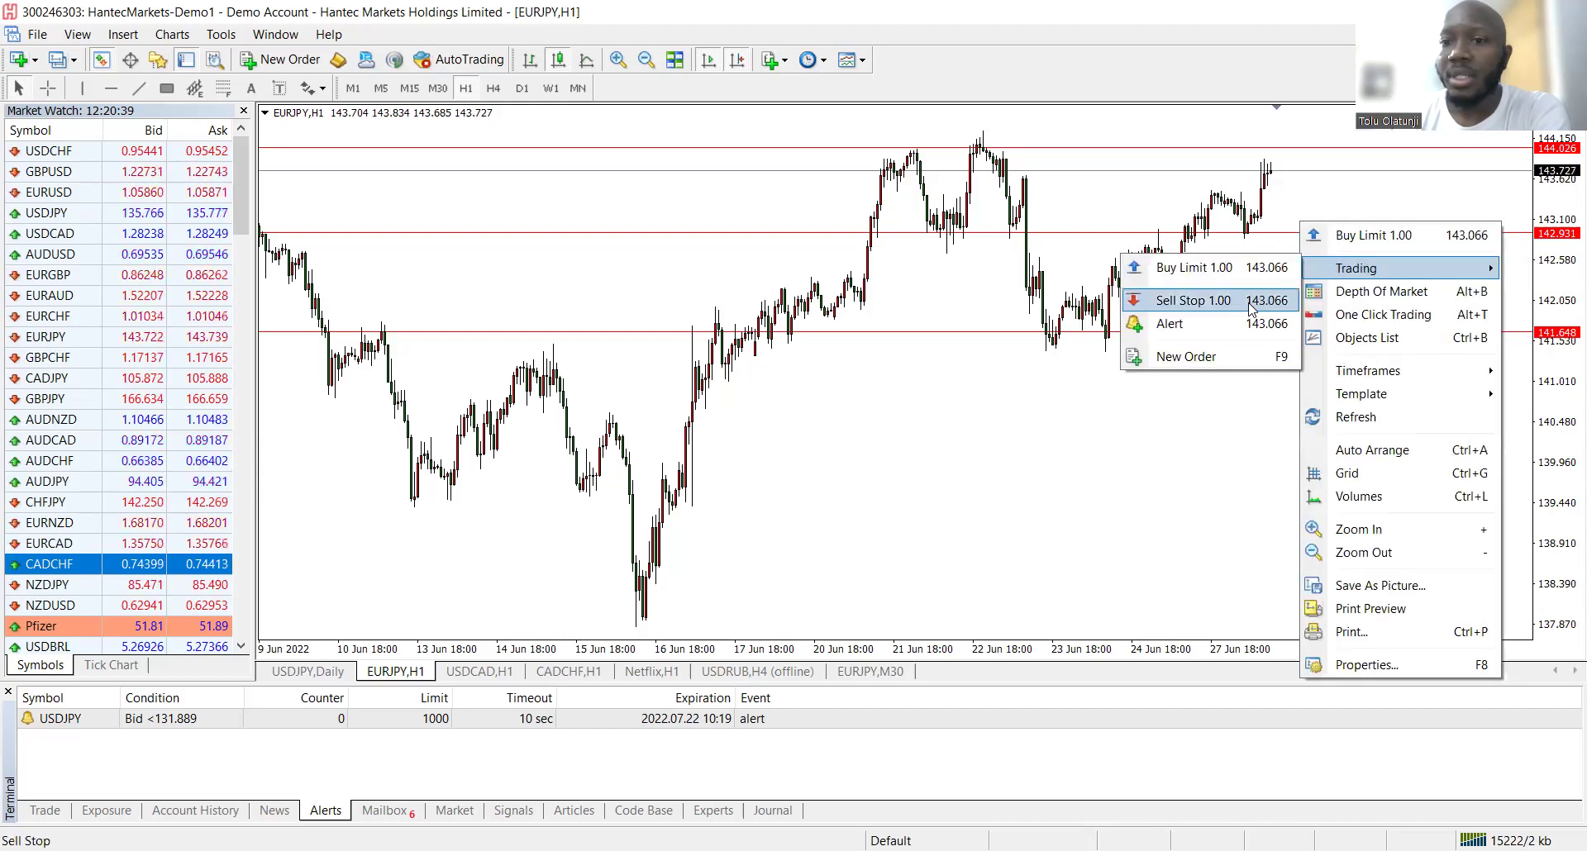
pyautogui.press('Return')
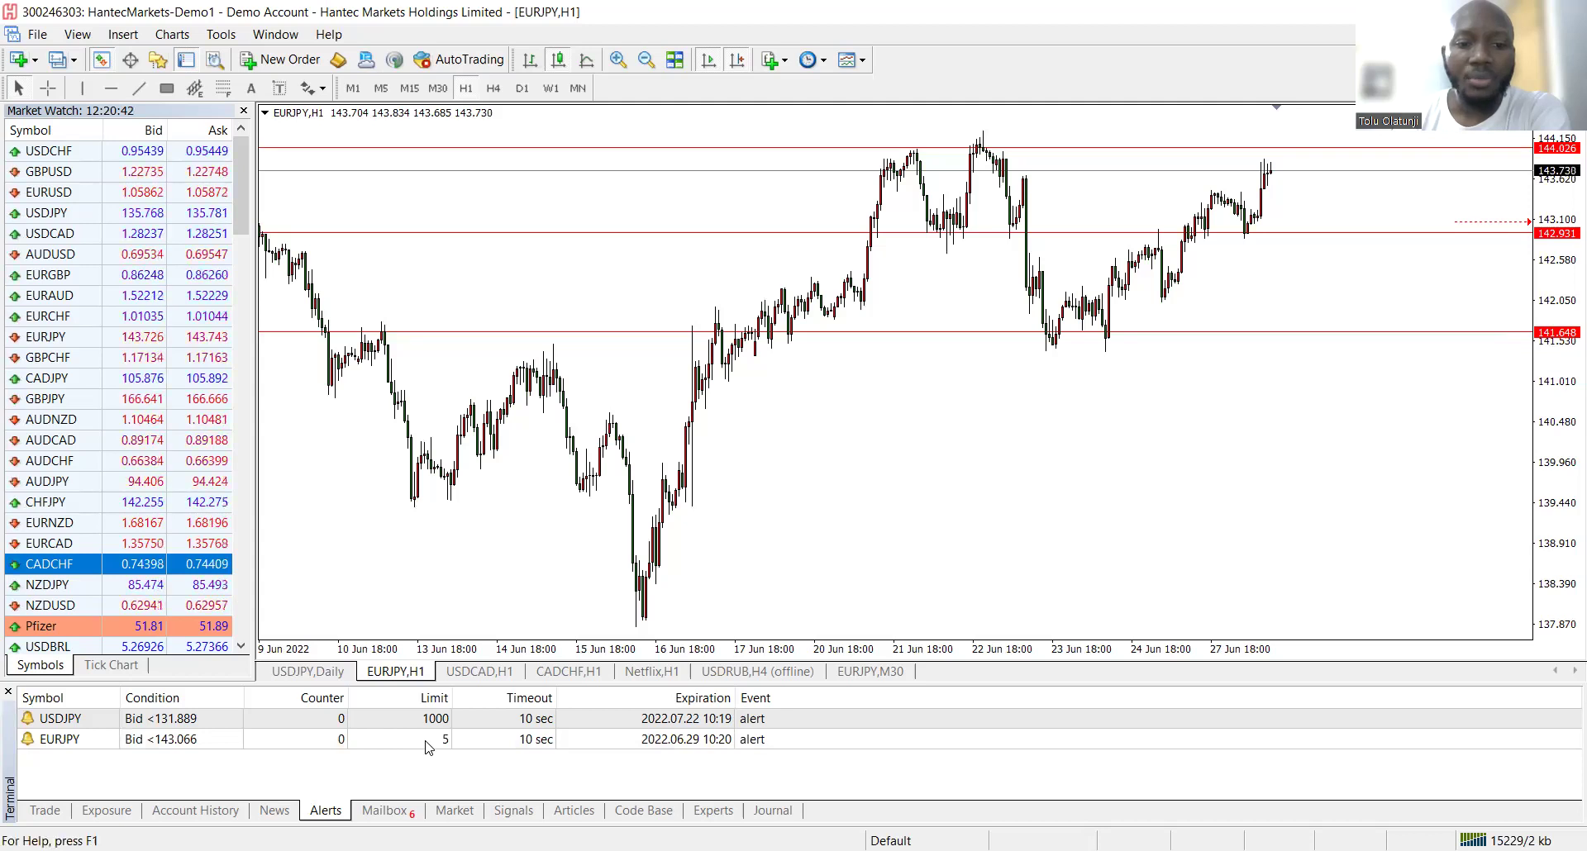
# - Modify the EURJPY alert to allow 1000 maximum iterations
pyautogui.rightClick(428, 739)
pyautogui.click(476, 624)
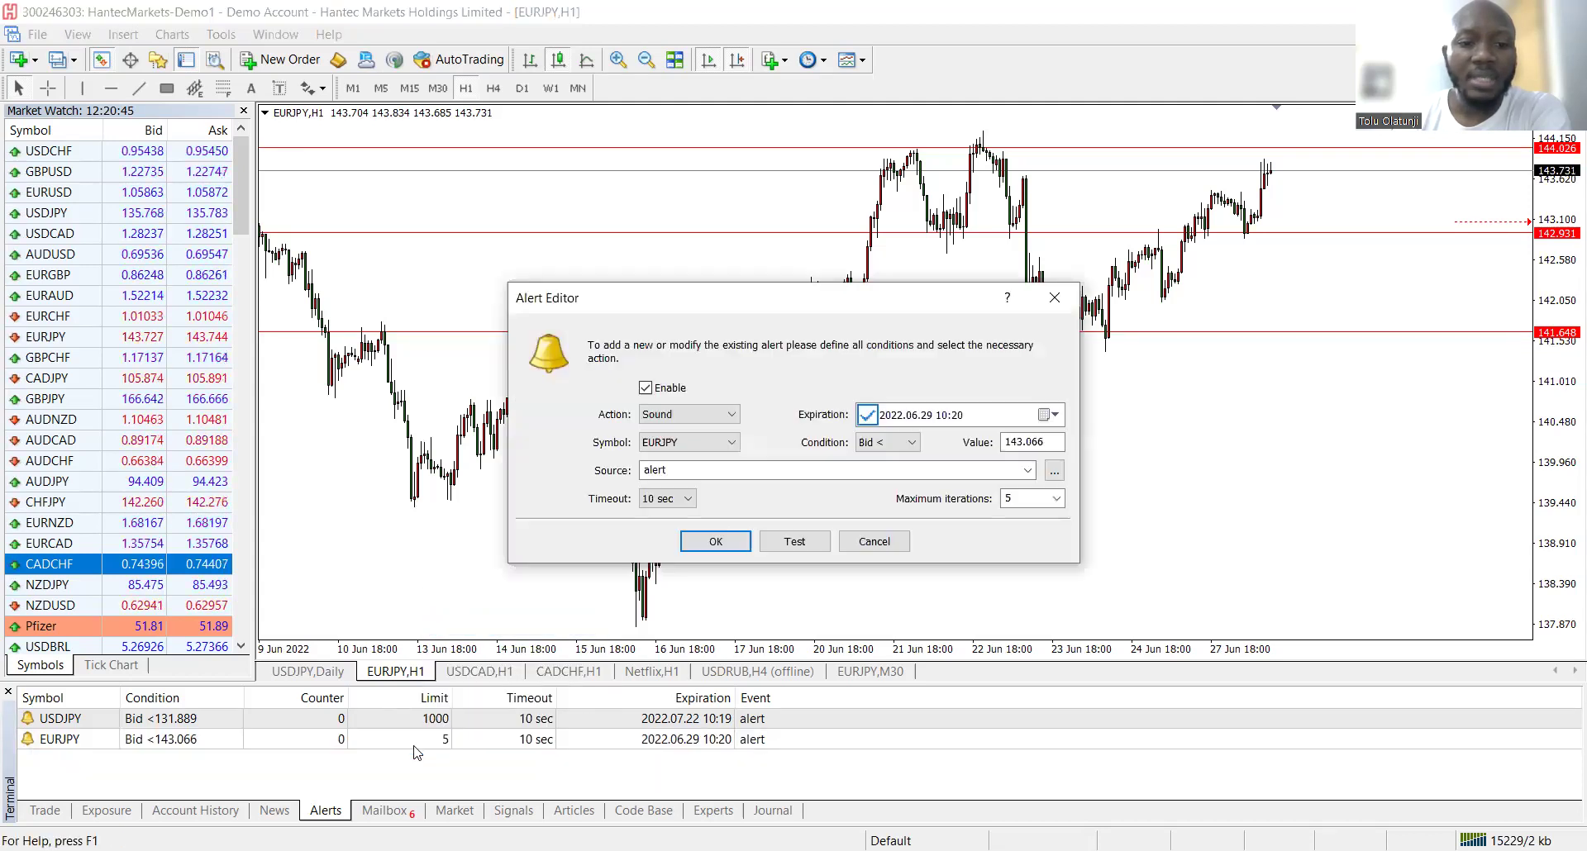
pyautogui.click(1057, 499)
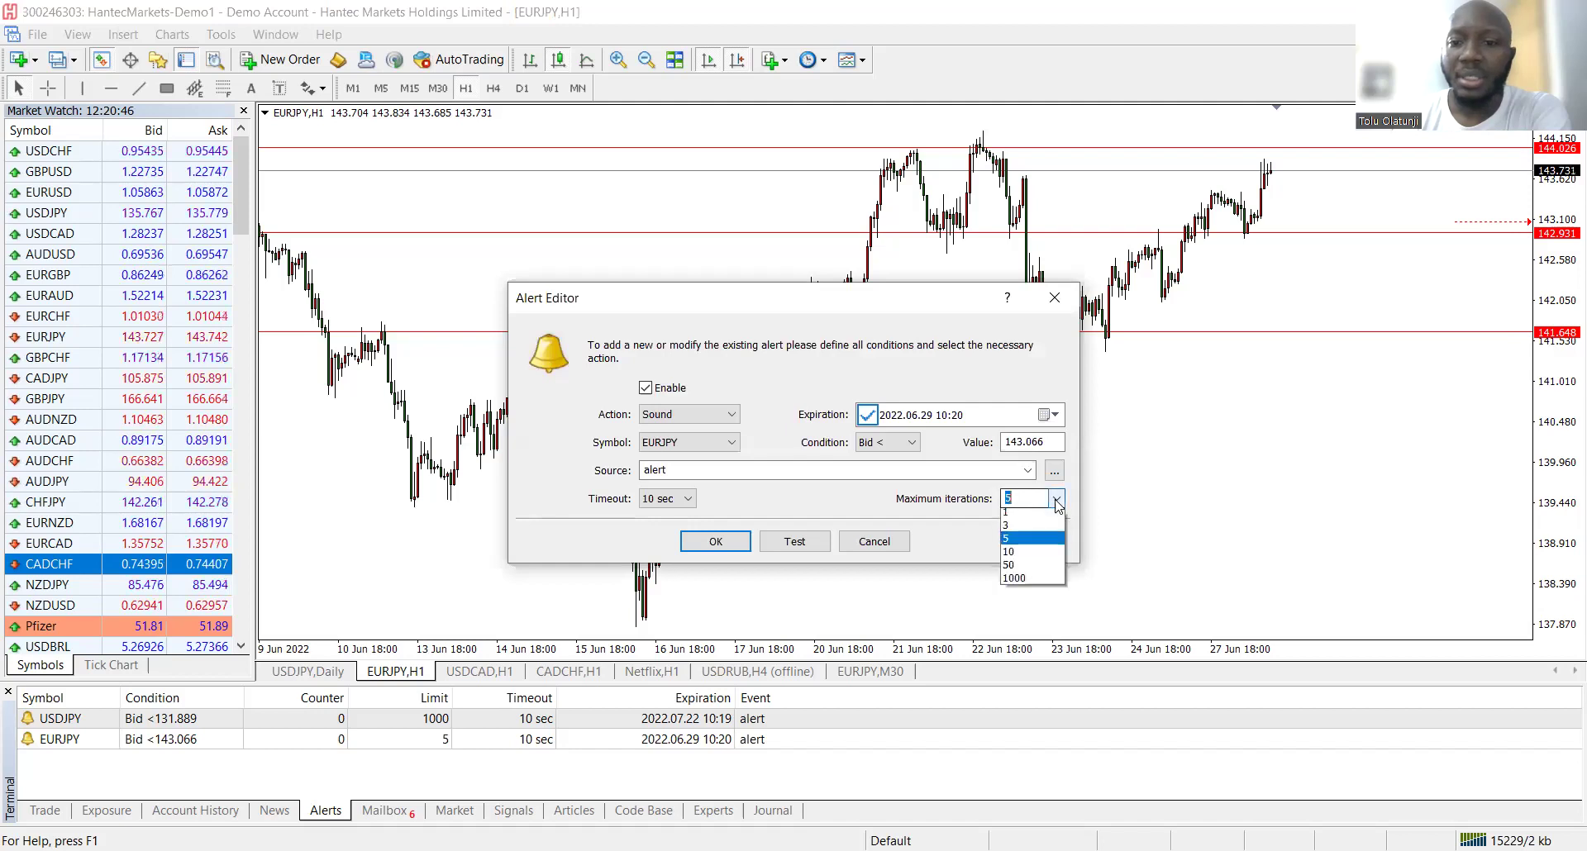
pyautogui.click(1029, 582)
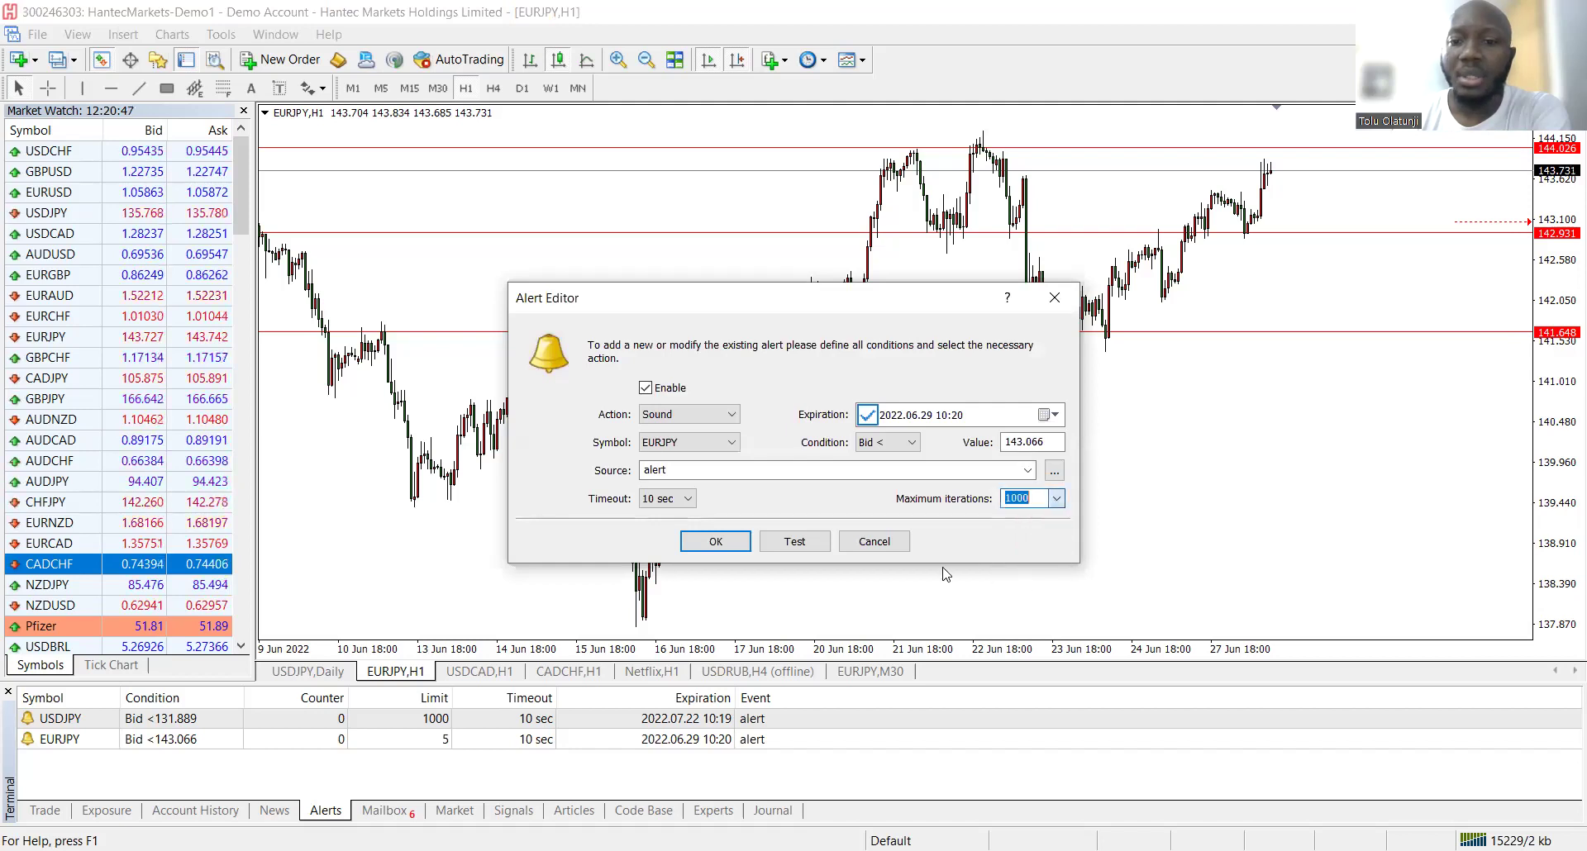
pyautogui.click(738, 546)
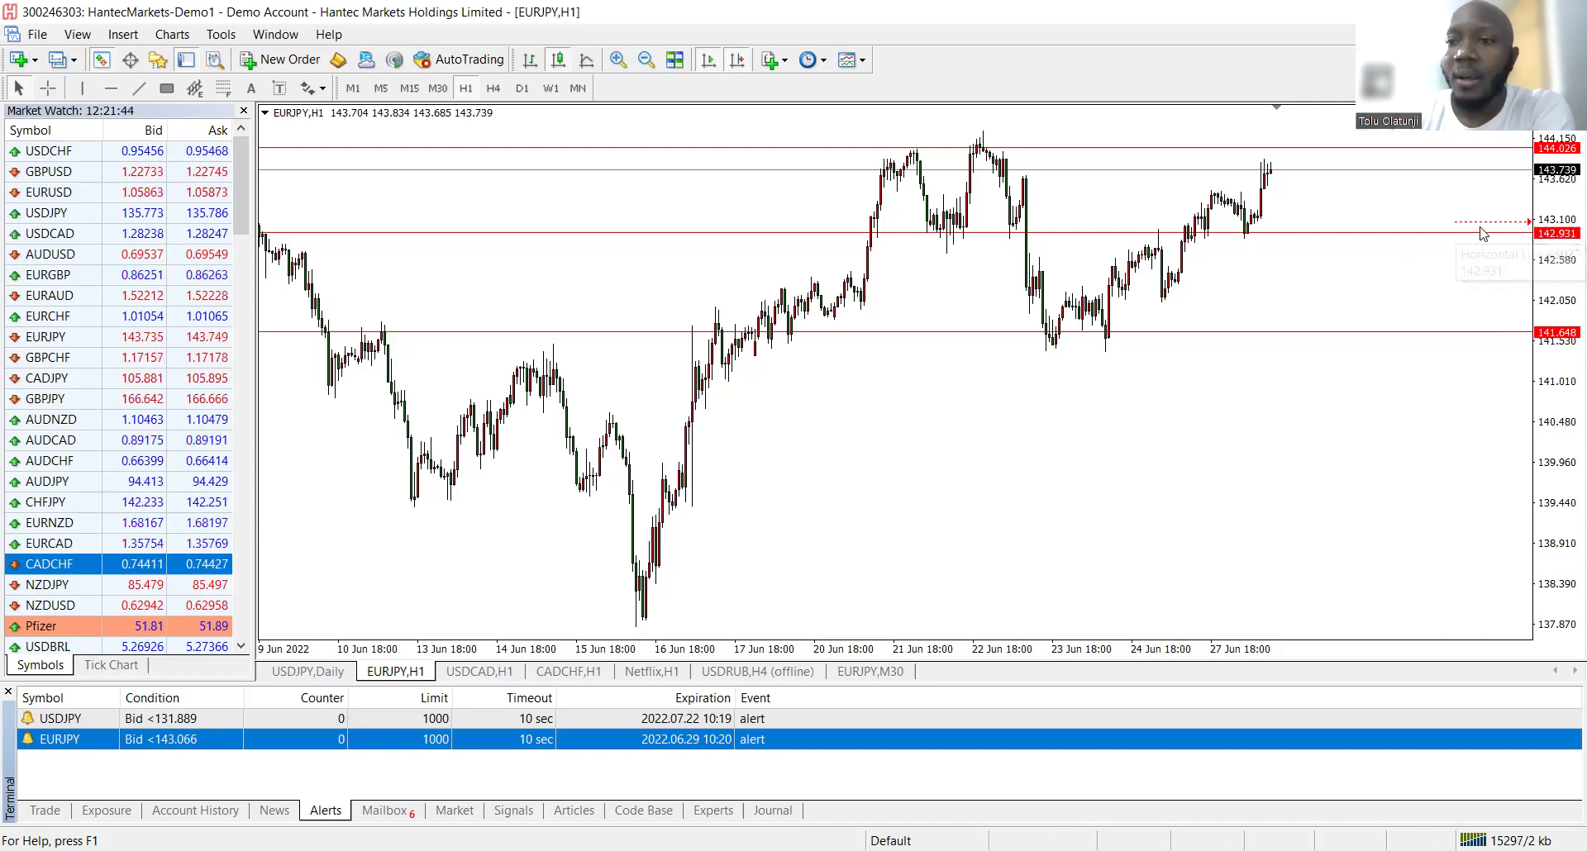
# - Create a USDCAD H1 alert at Bid > 1.28711 and raise its maximum iterations from 5 to 1000
pyautogui.click(494, 671)
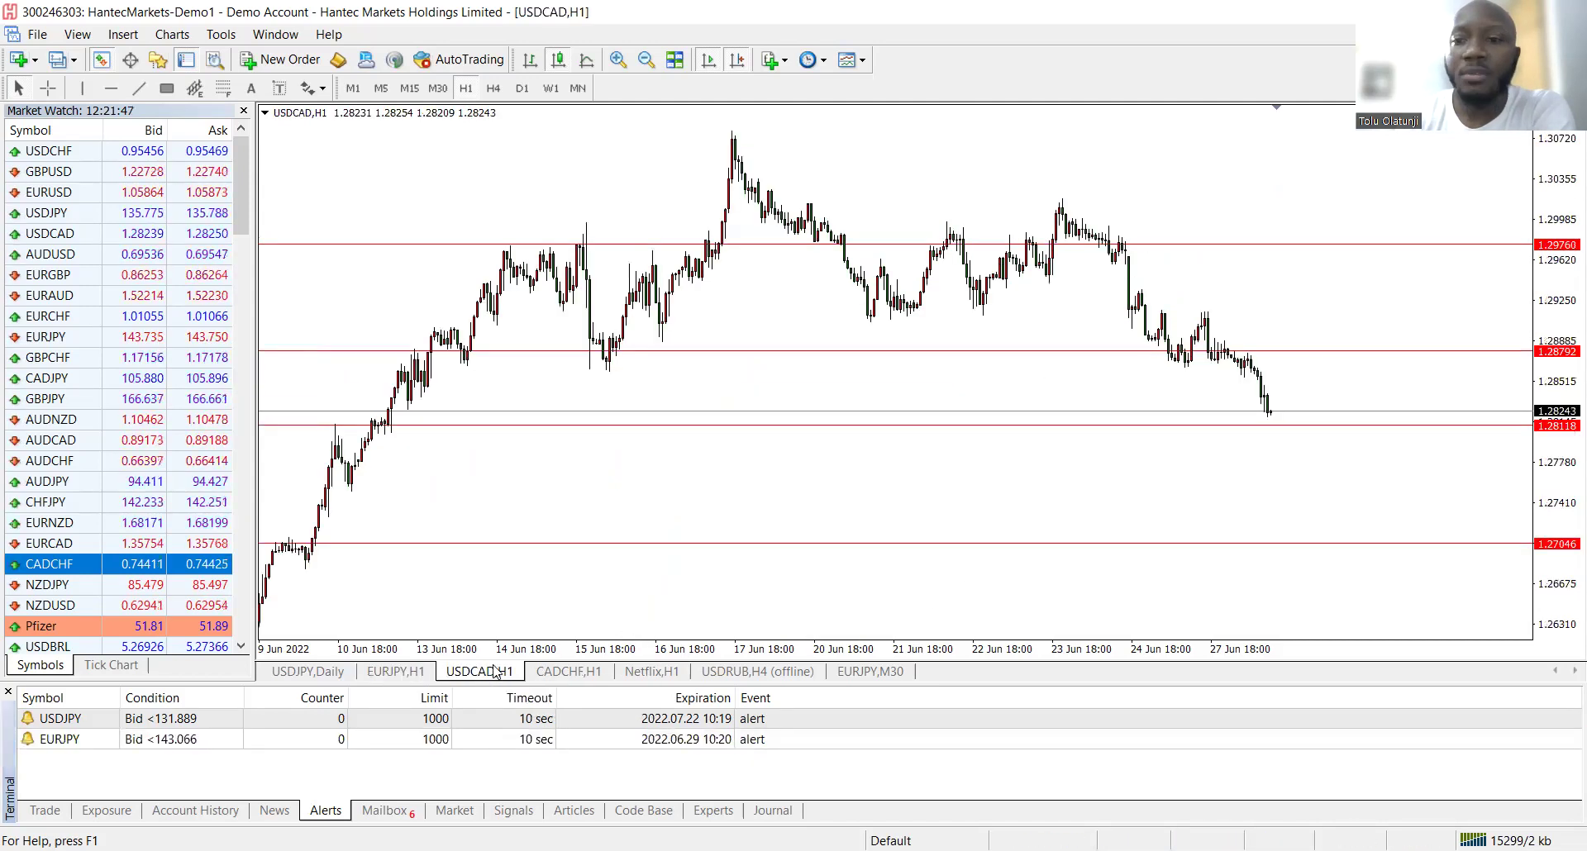
pyautogui.rightClick(1314, 366)
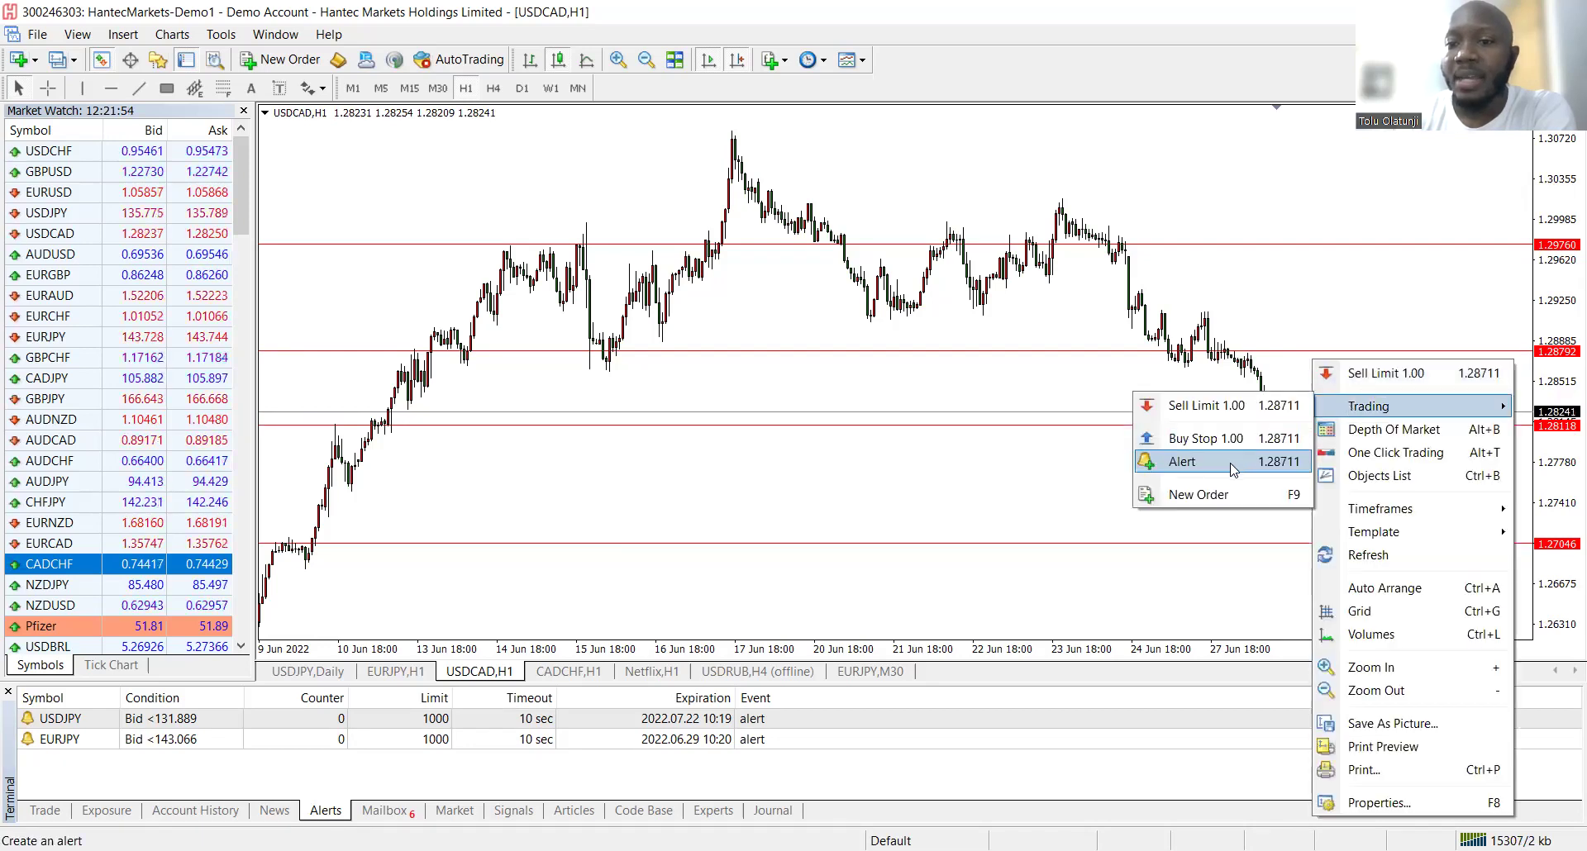
pyautogui.click(1236, 457)
pyautogui.doubleClick(436, 760)
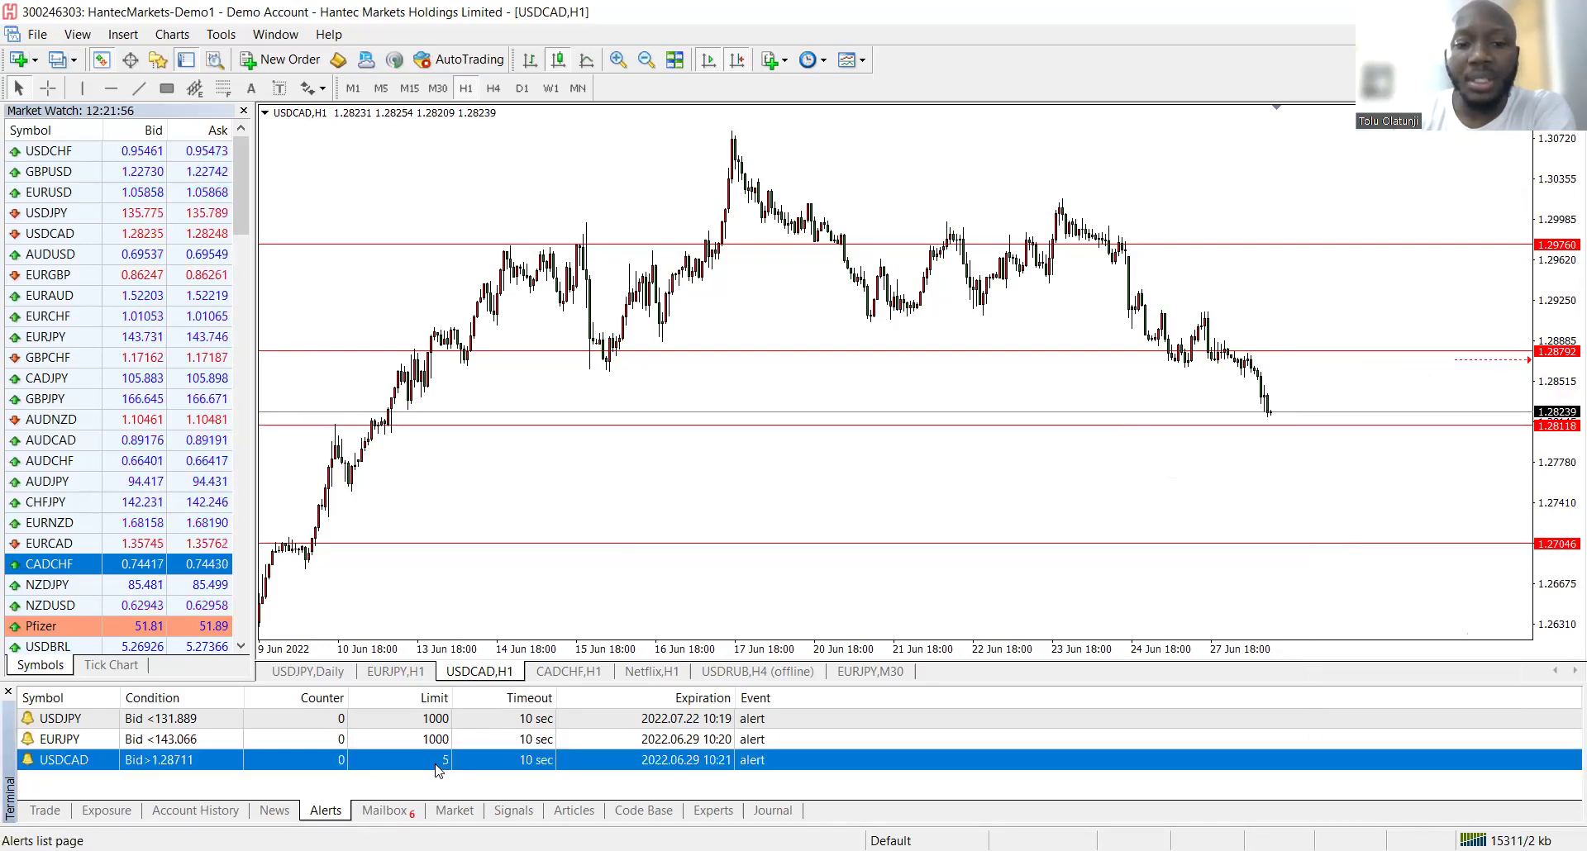
pyautogui.click(1057, 499)
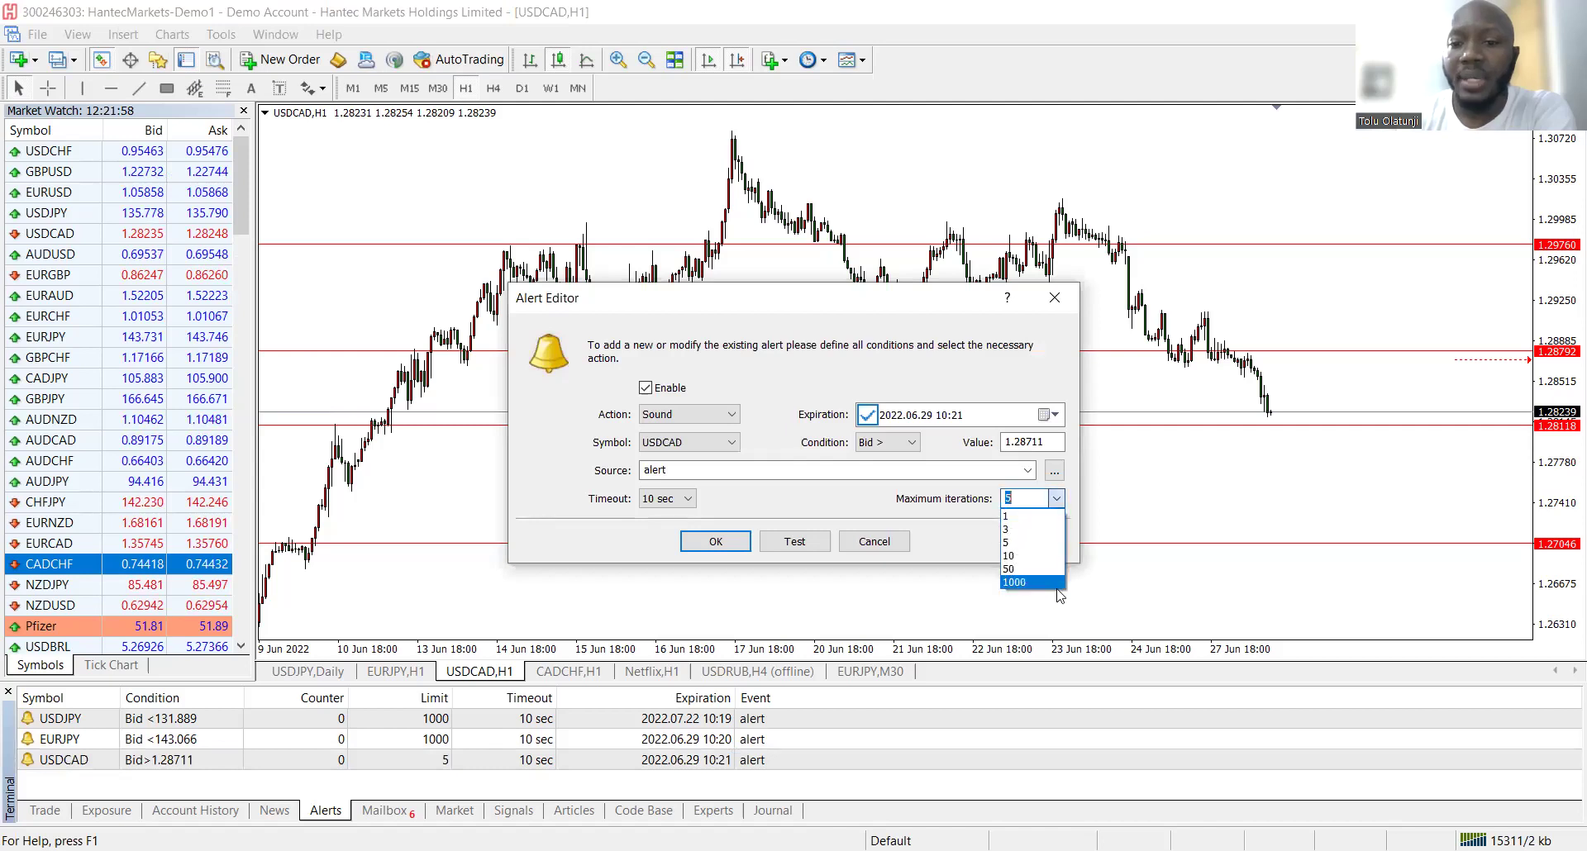
pyautogui.click(1025, 576)
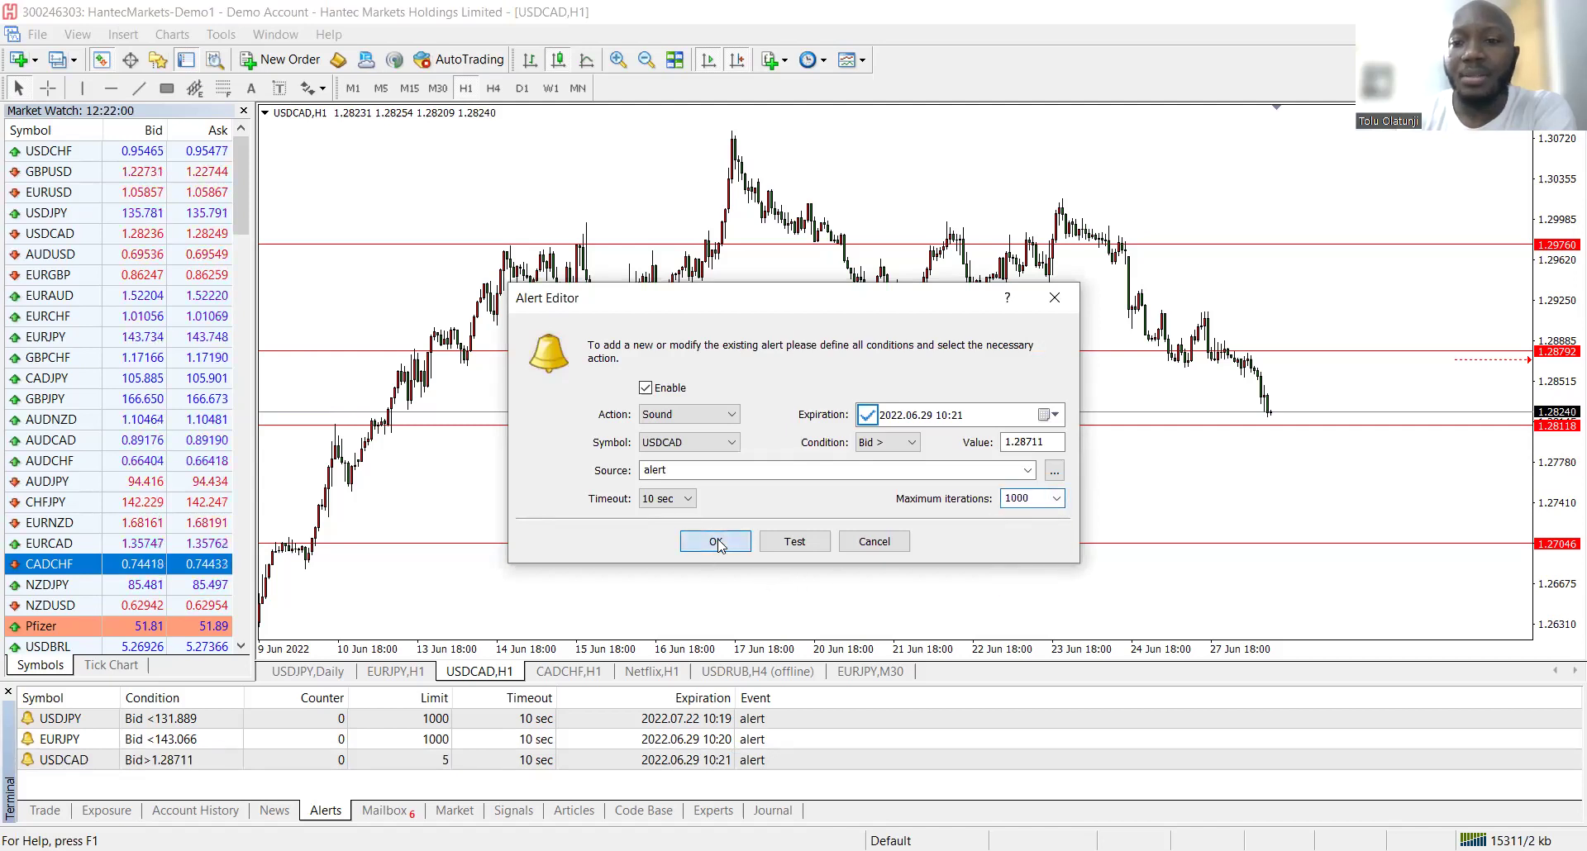
pyautogui.click(715, 543)
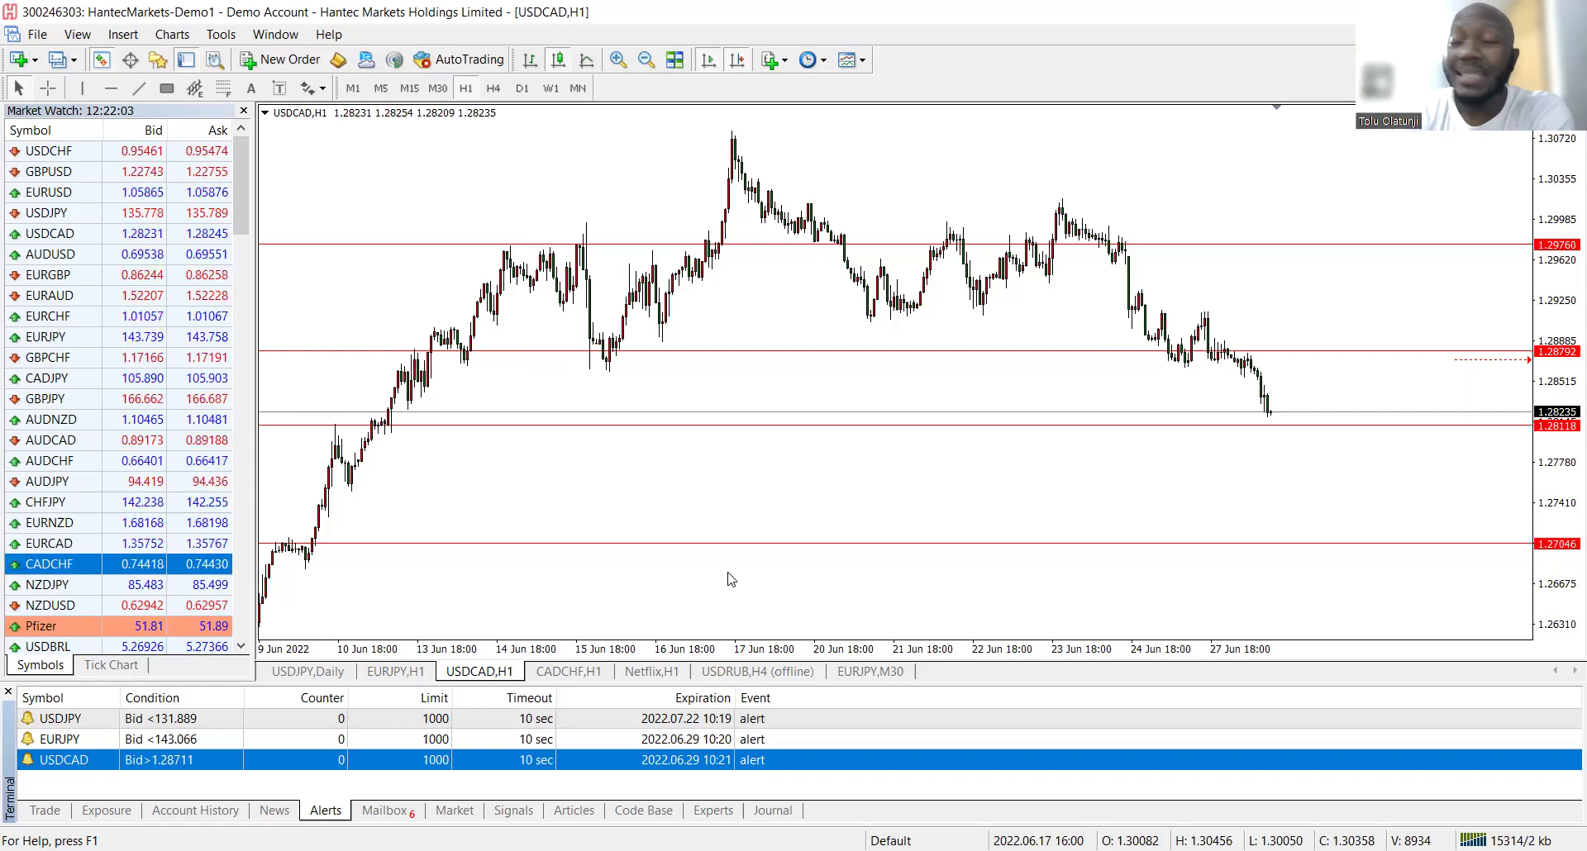